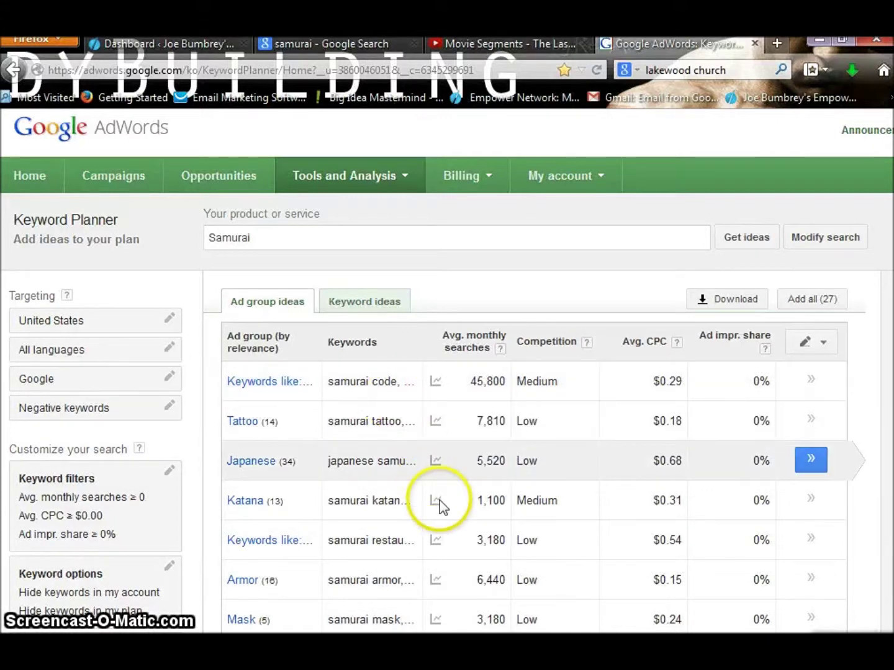
Step: Switch to Document3 in Microsoft Word and copy the entire Honor of The Samurai article
mouse_move(436, 501)
mouse_move(567, 634)
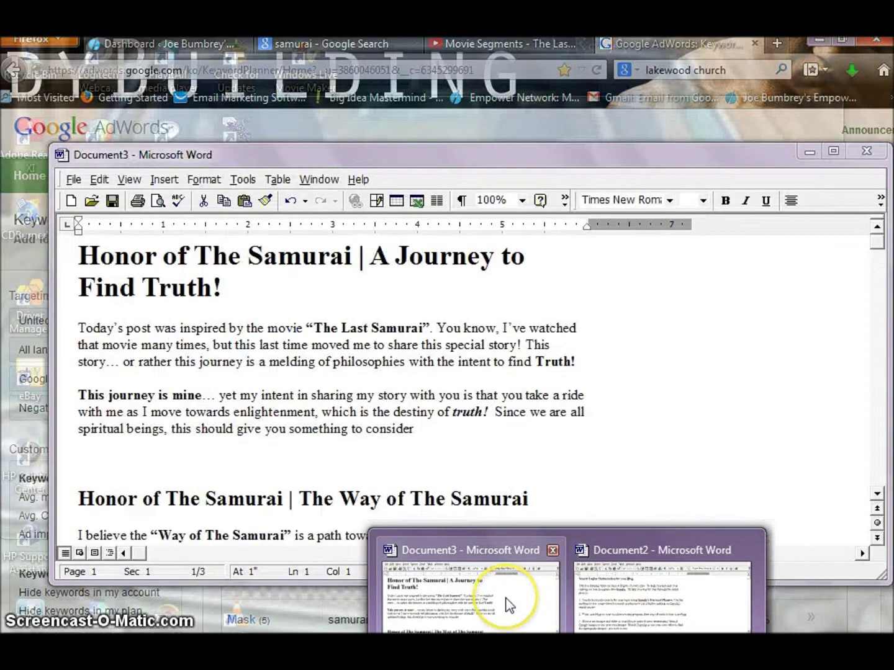
click(510, 605)
key(ctrl+a)
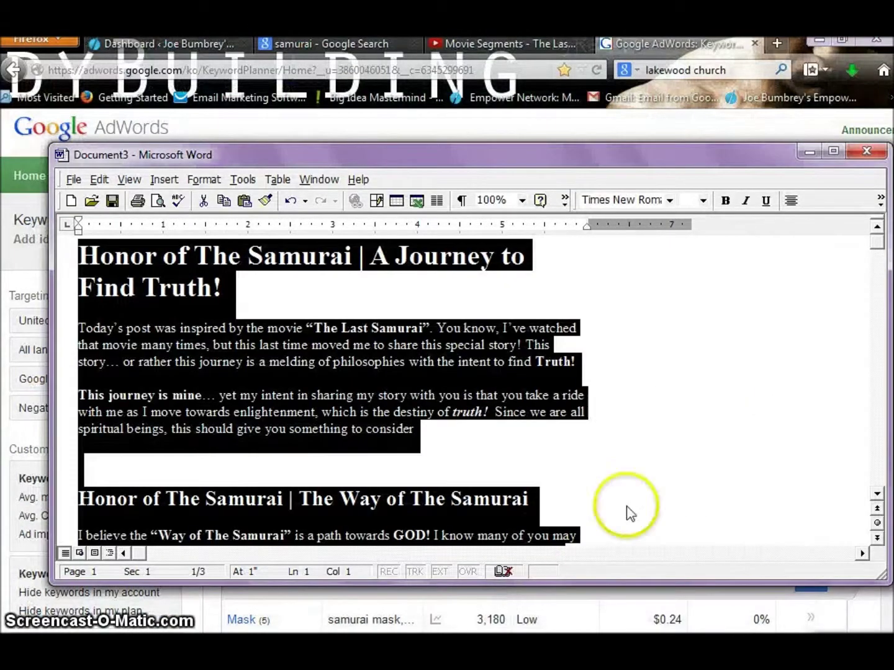
click(692, 437)
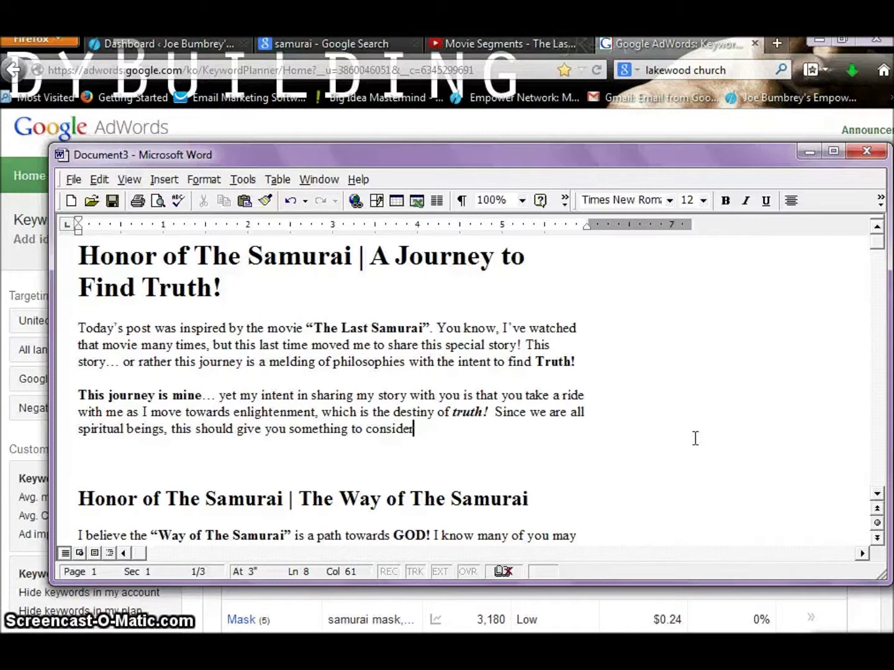
scroll(696, 439, down, 15)
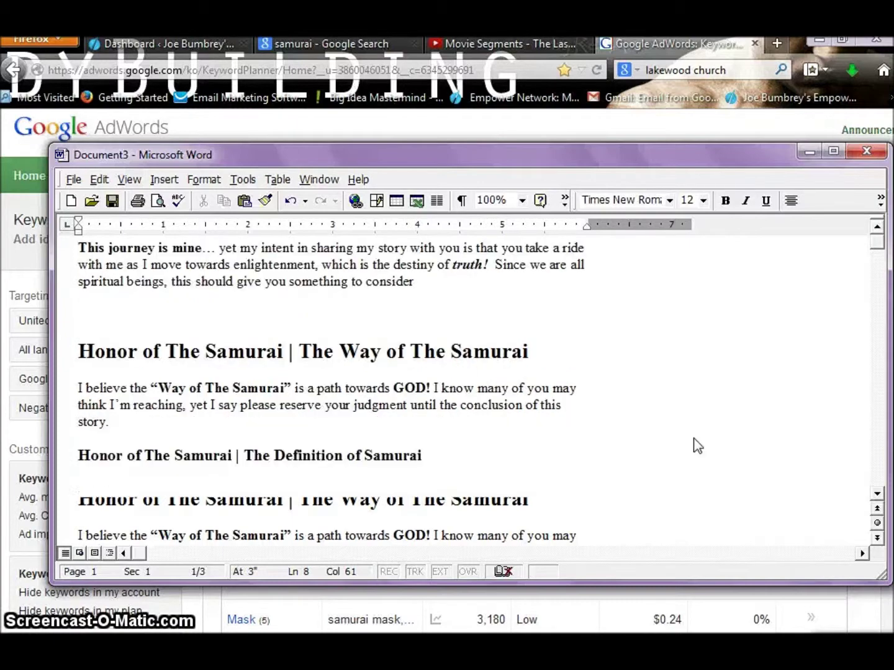
scroll(695, 439, down, 5)
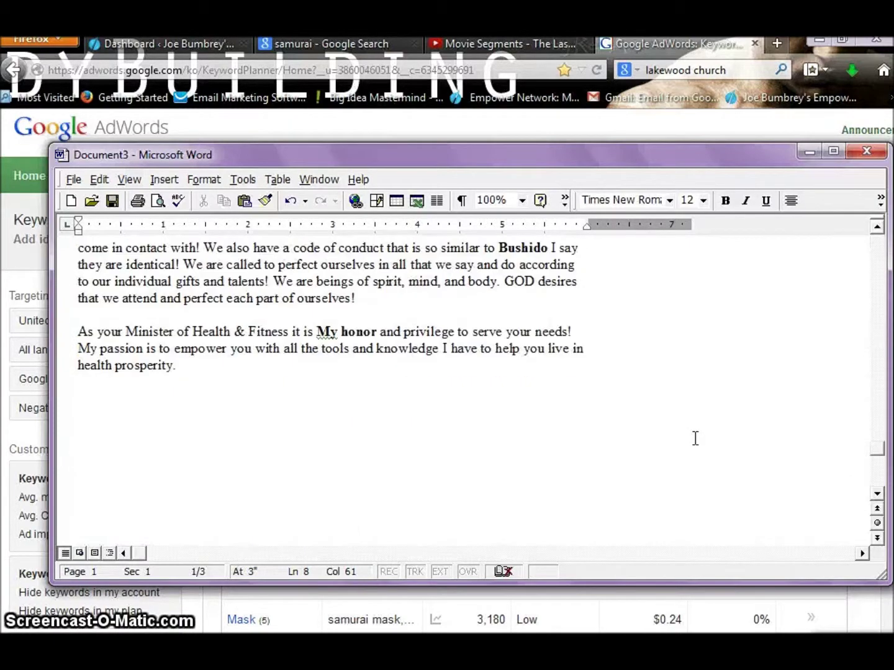
drag(593, 364, 106, 237)
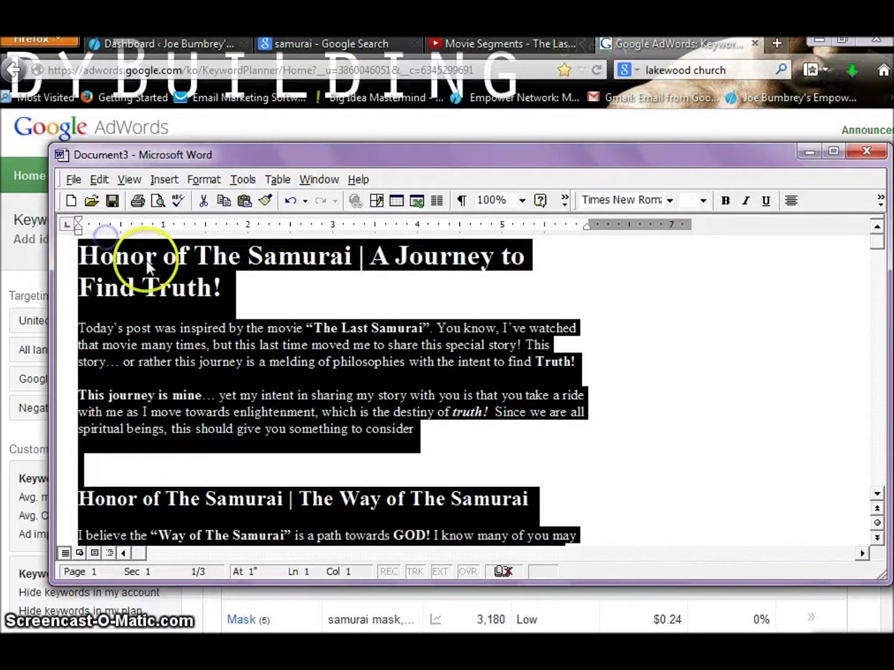
right_click(147, 260)
click(165, 290)
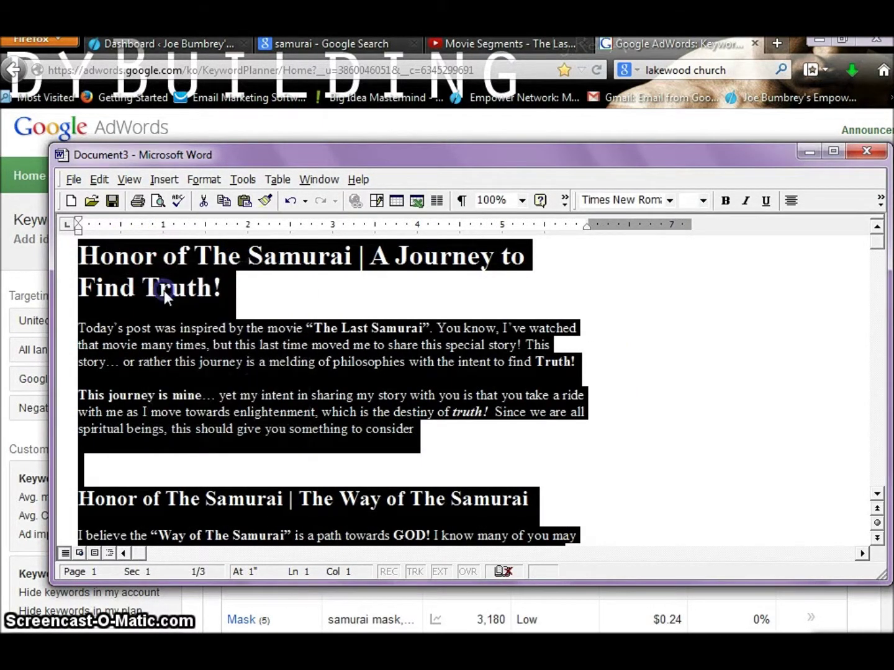
Step: Switch to the WordPress dashboard in Firefox and start a new post titled "Honor of the Samurai"
click(175, 42)
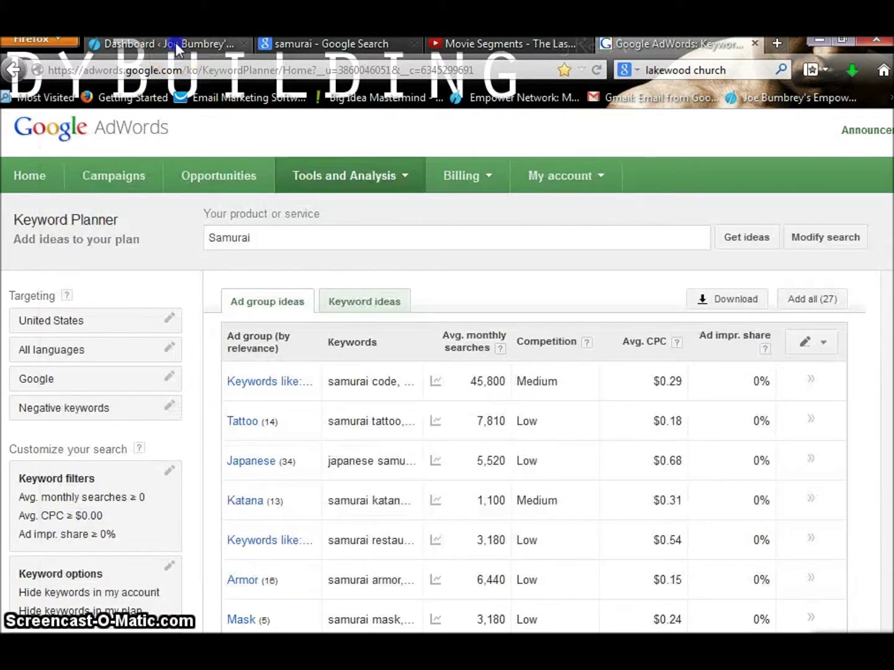
click(175, 41)
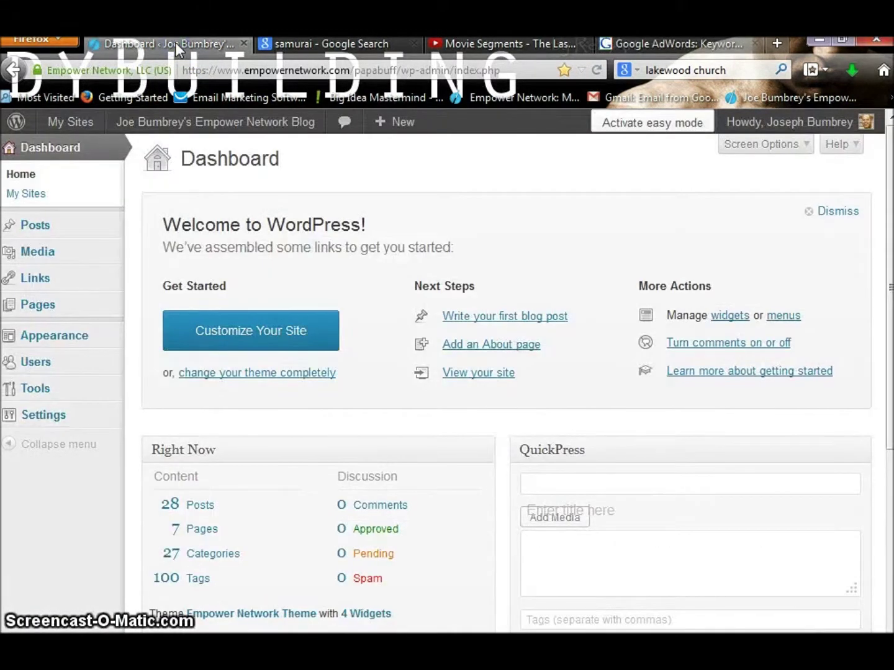
mouse_move(44, 234)
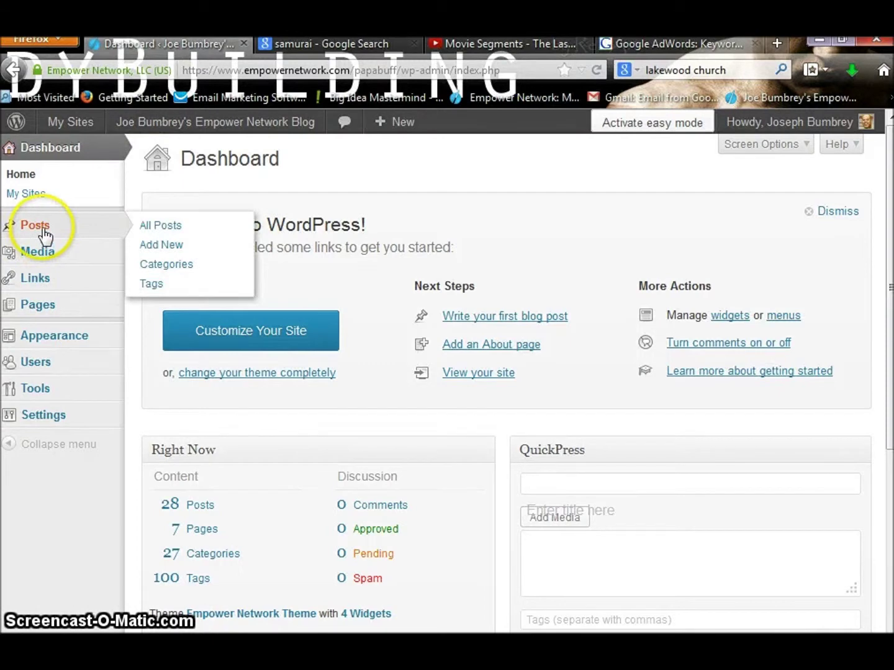
click(160, 247)
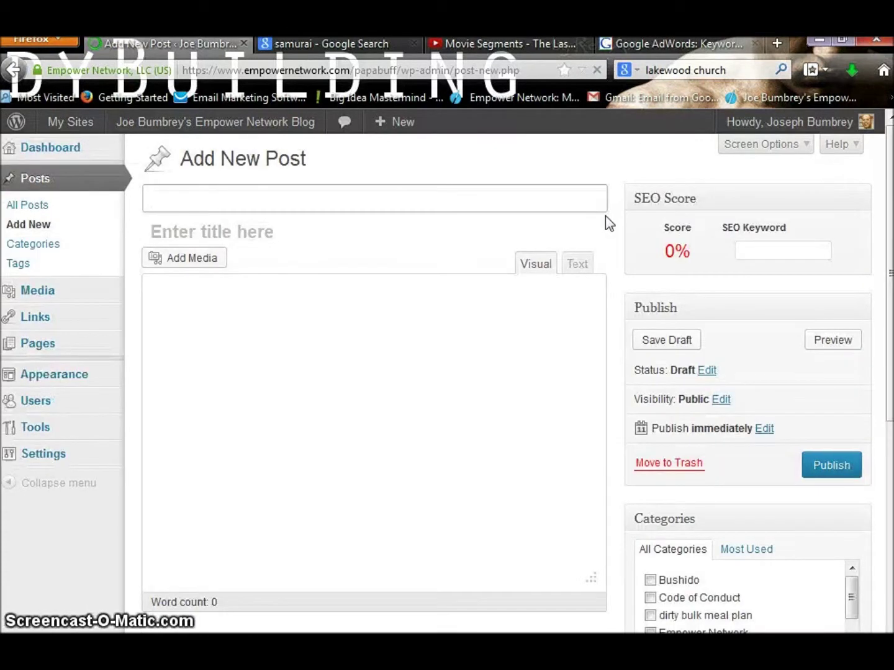
text(H)
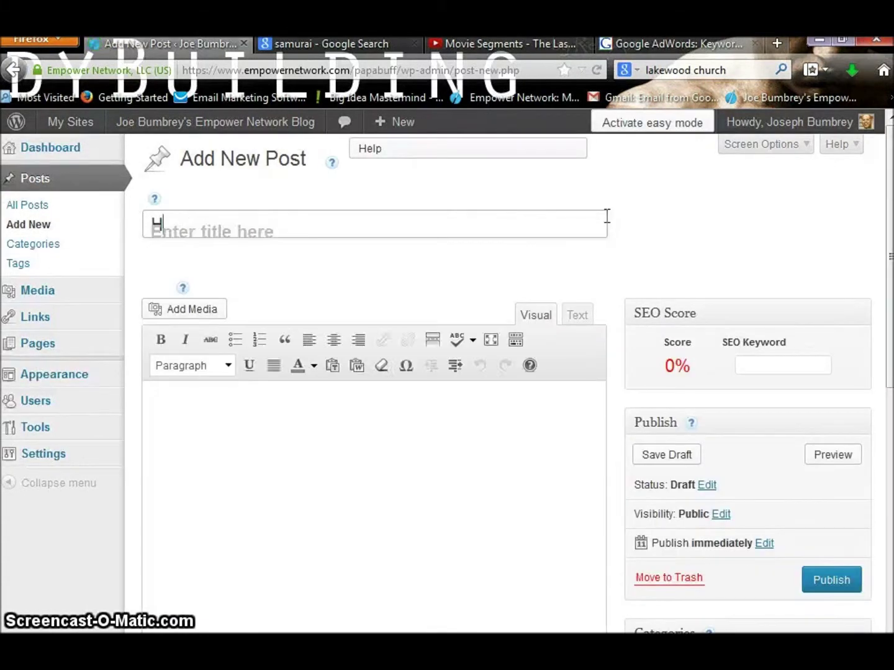
text(onor)
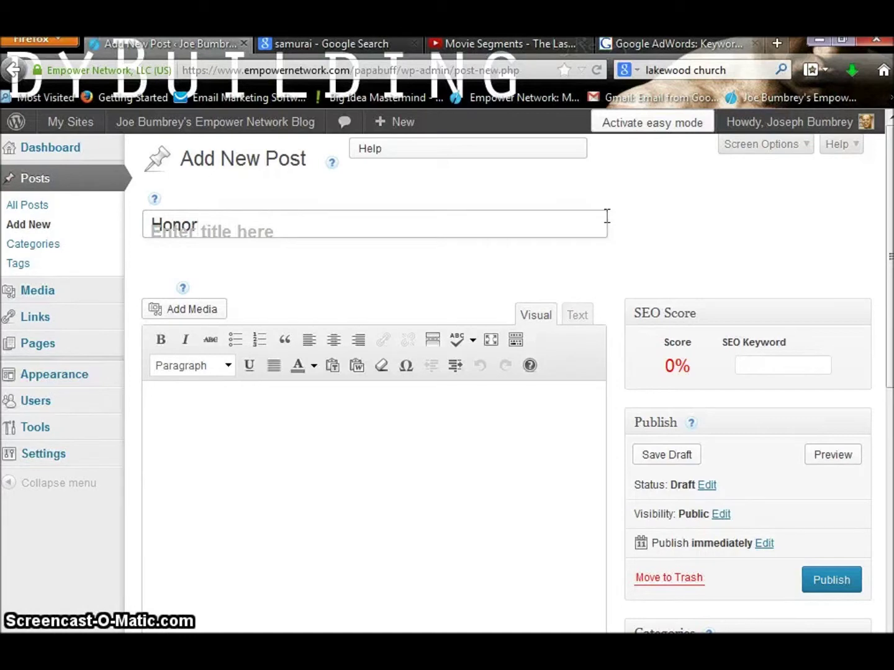
text( of the )
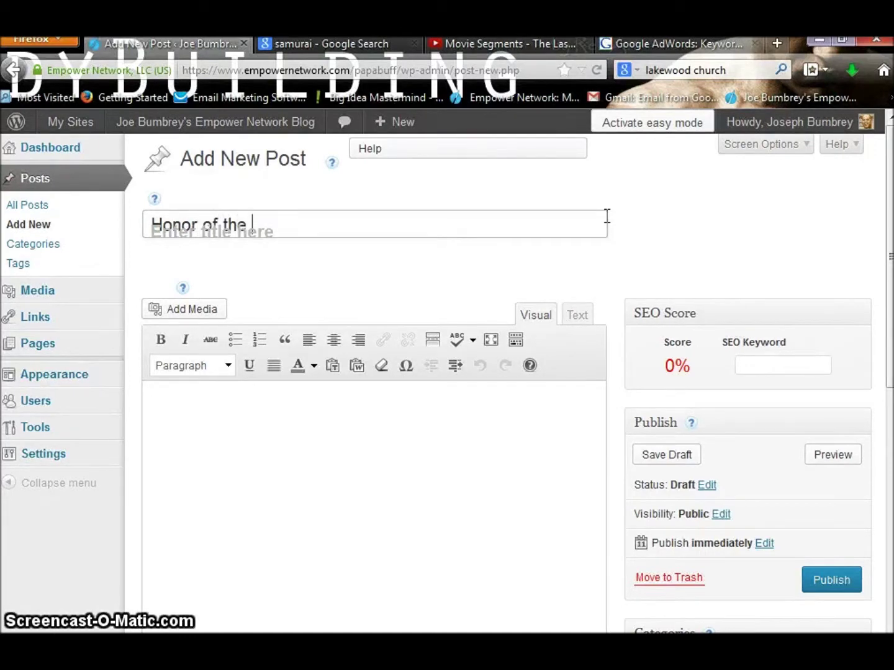
text(Samurai)
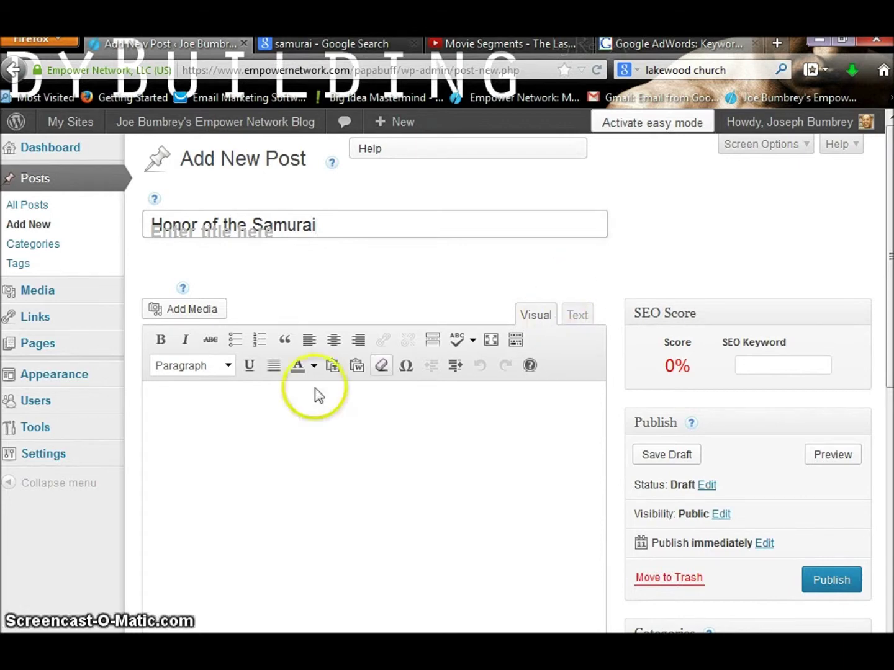
Step: Paste the copied article into the post body and return to its beginning
click(176, 435)
right_click(173, 401)
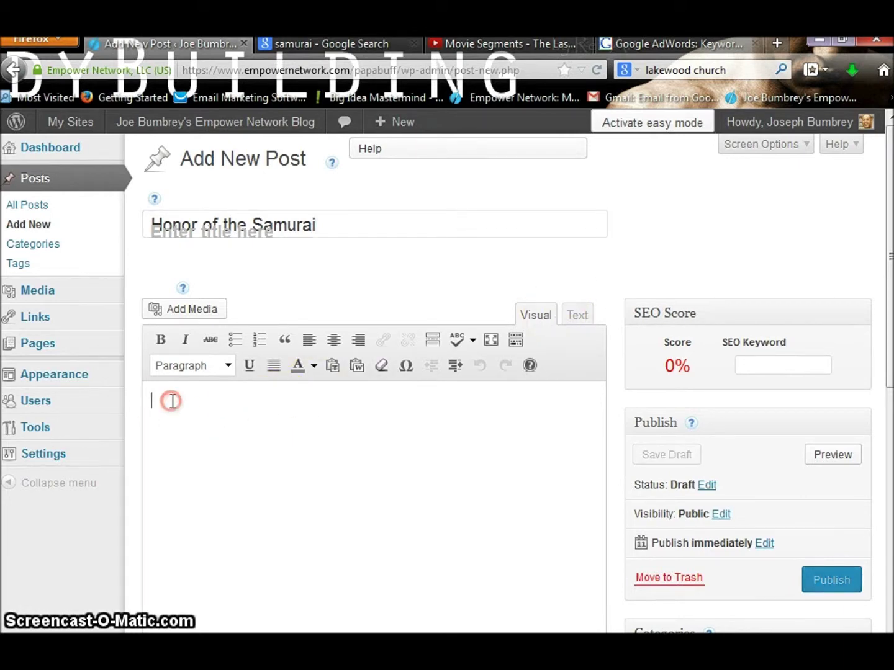
click(218, 480)
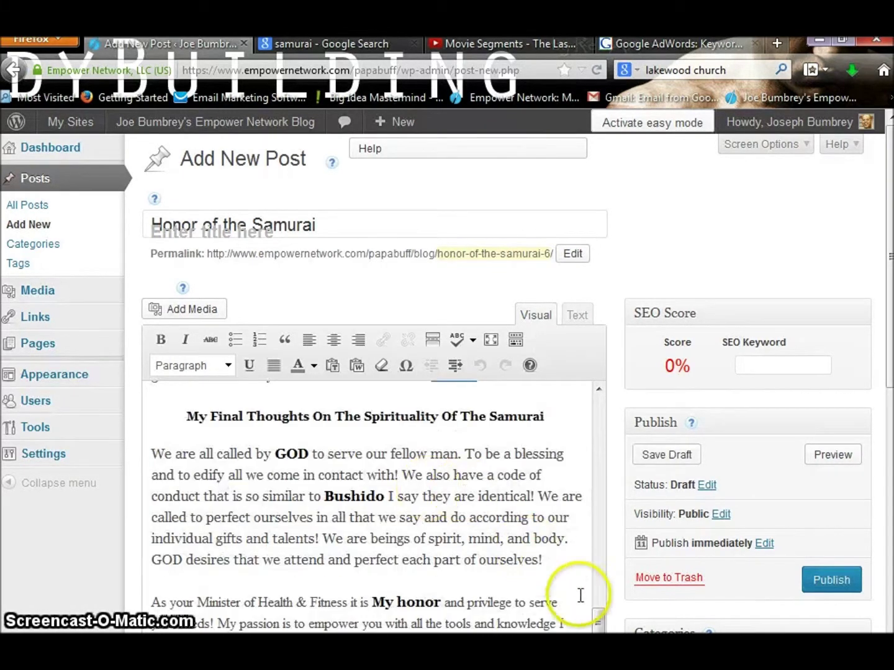
drag(596, 620, 611, 405)
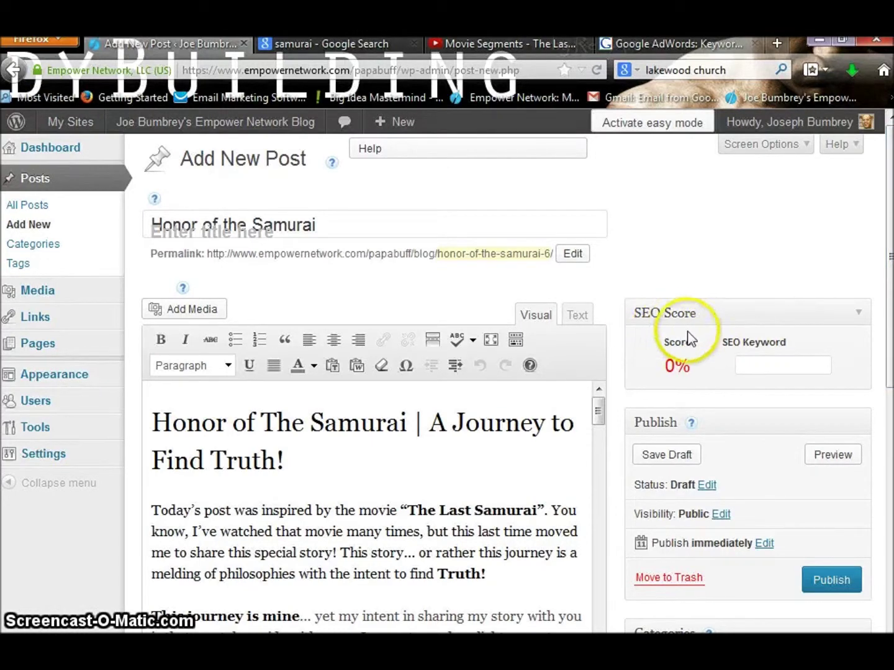
Step: Set the post's SEO keyword to "samurai" and save the post as a draft
click(763, 362)
click(814, 366)
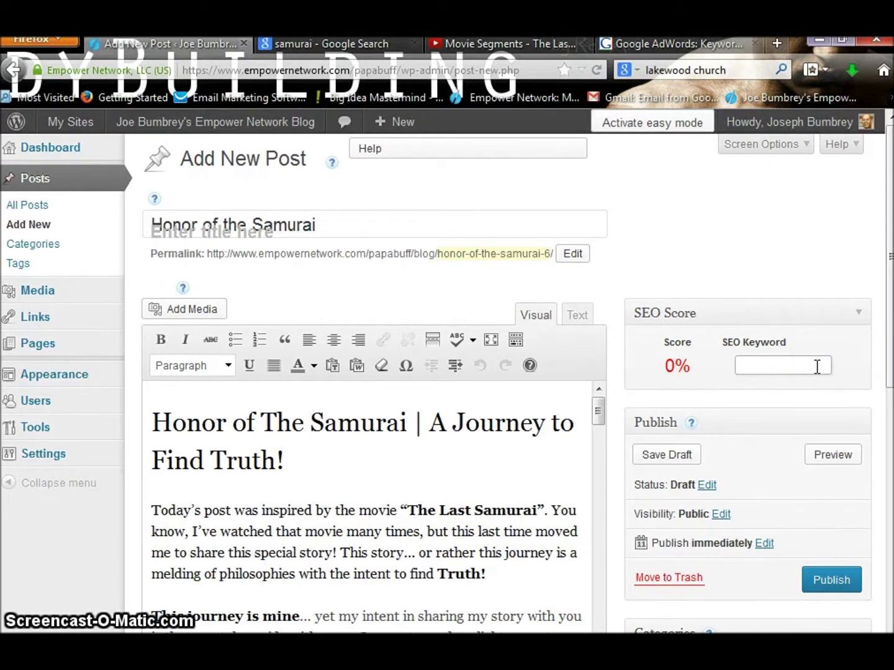
text(s)
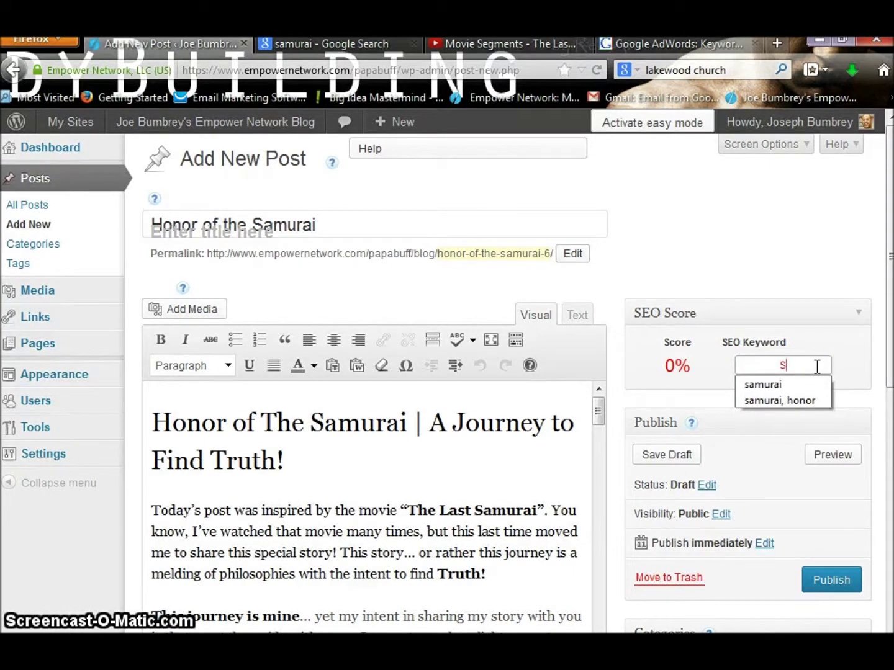
click(758, 383)
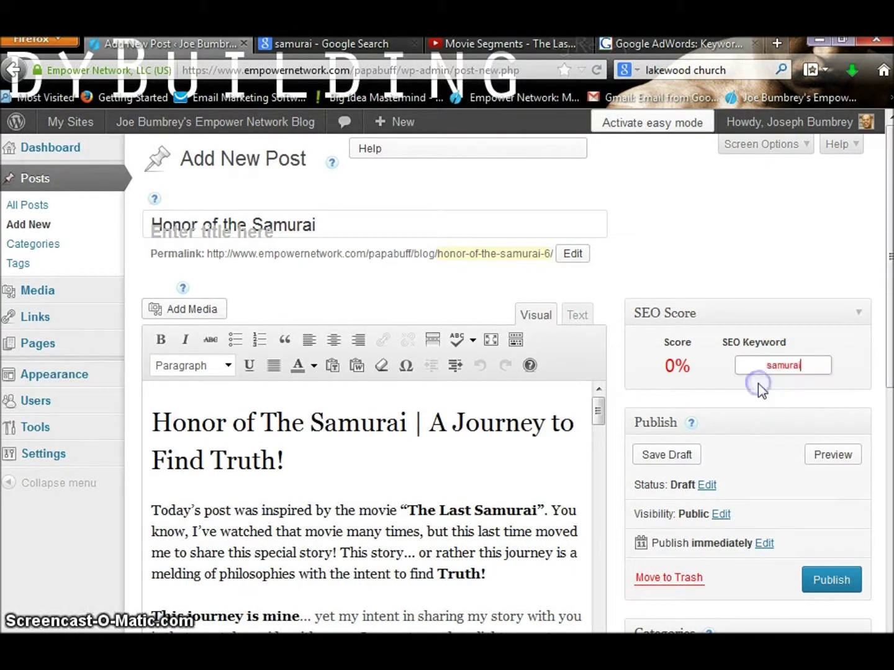
click(655, 458)
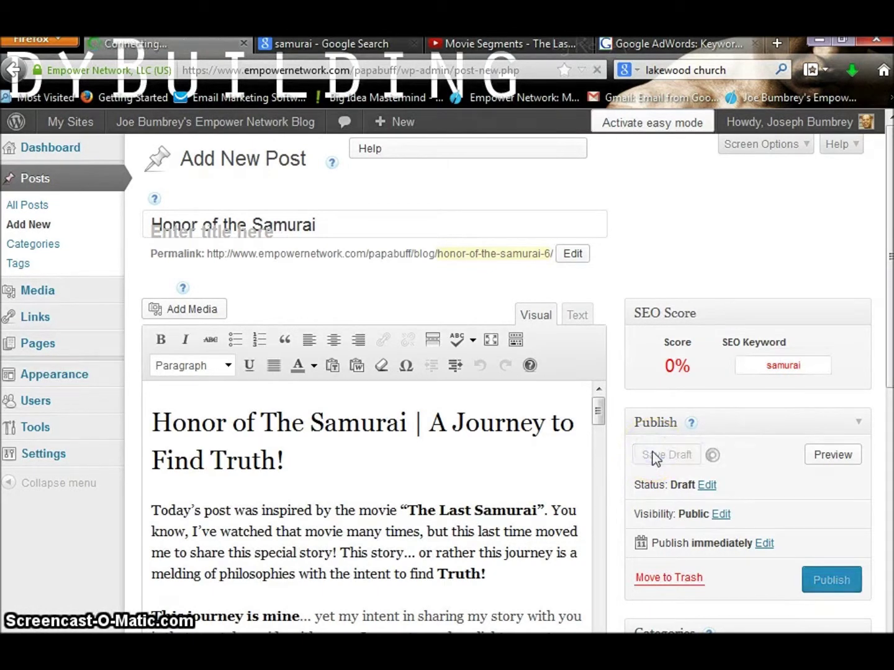
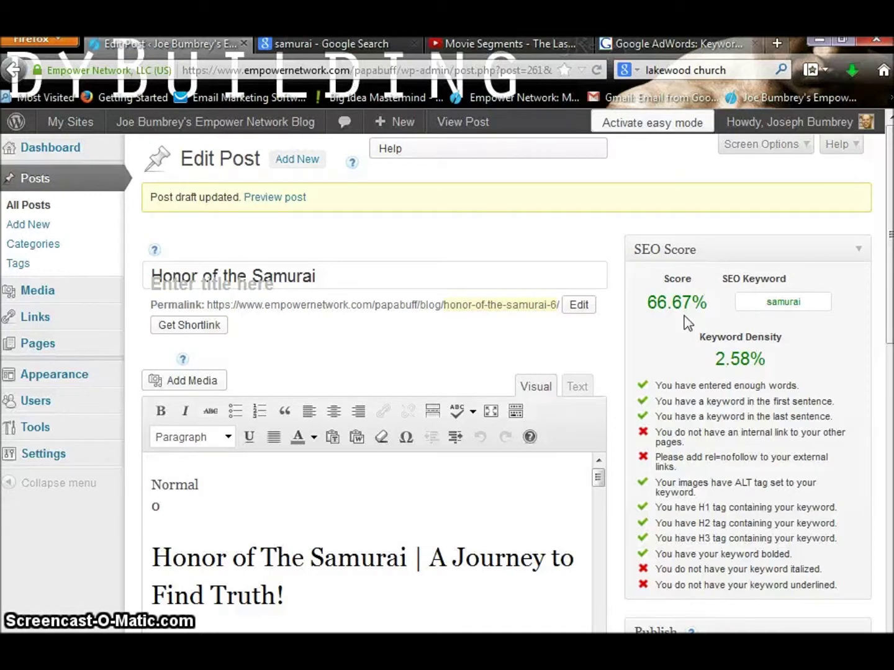
Step: Review the SEO score checklist and delete the stray "Normal" and "0" lines above the article's main heading
click(680, 380)
click(673, 396)
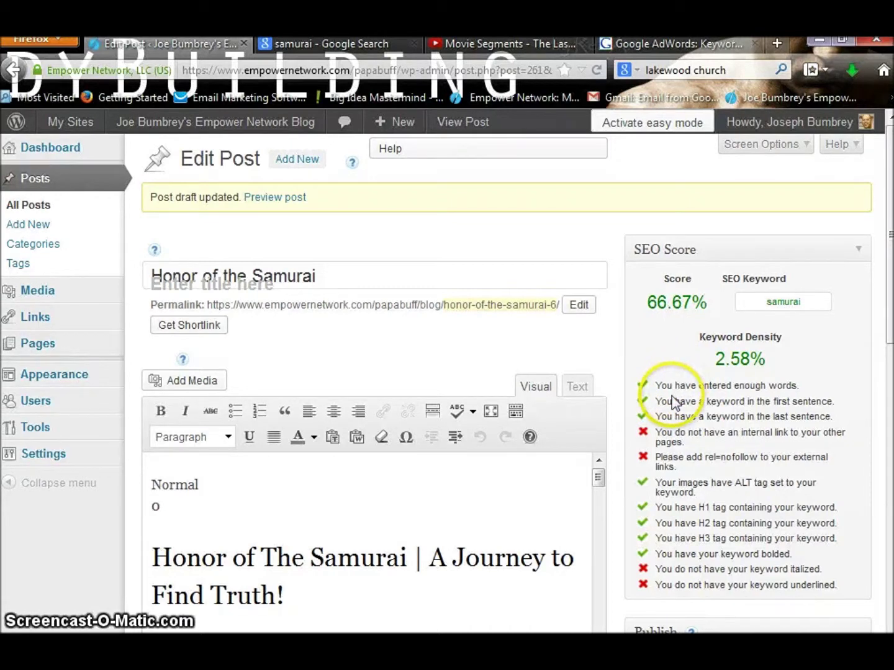
click(156, 508)
drag(159, 508, 155, 475)
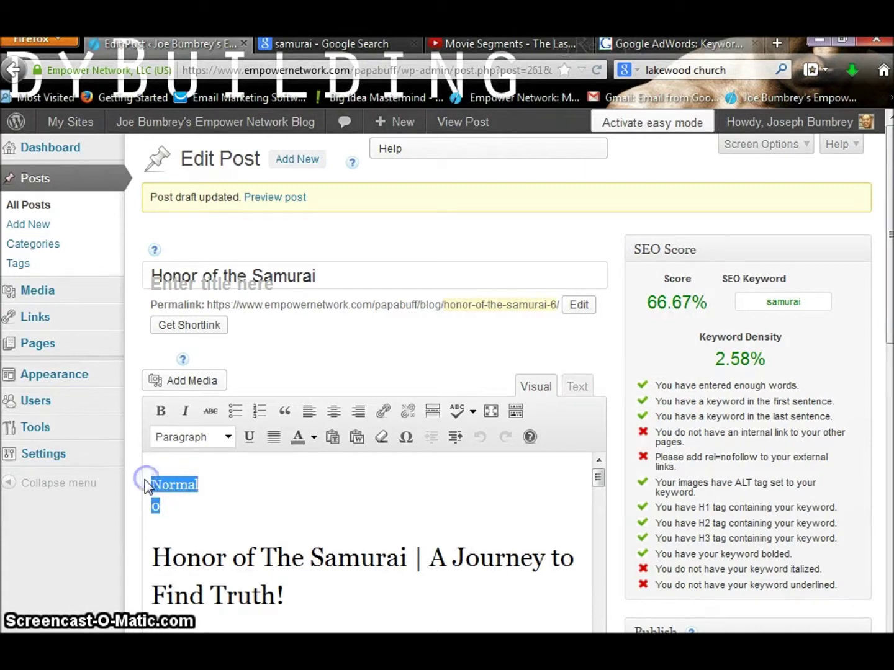
key(Delete)
key(Delete)
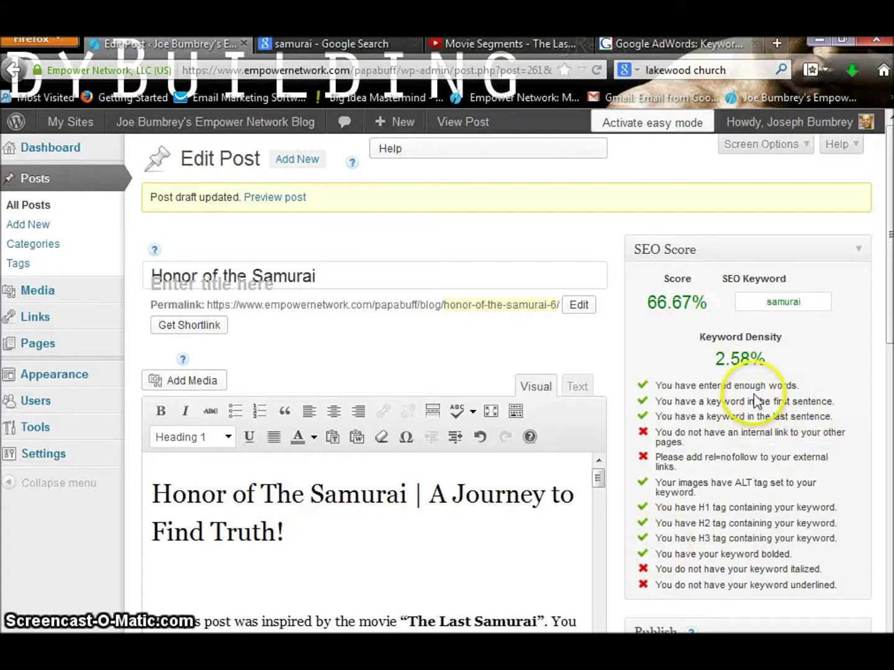
Step: Look over the Google image results for samurai as possible pictures for the post
click(773, 441)
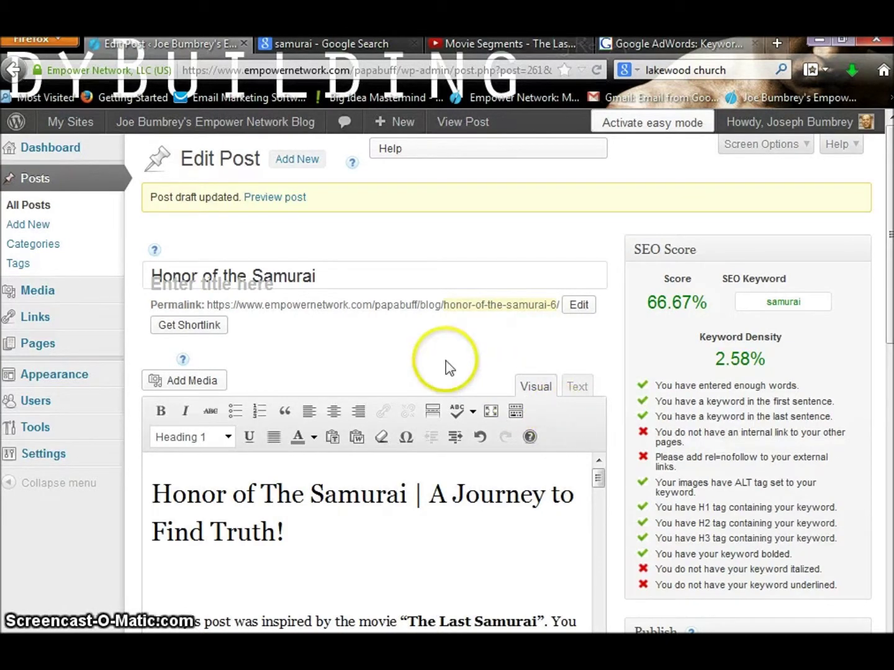
click(323, 50)
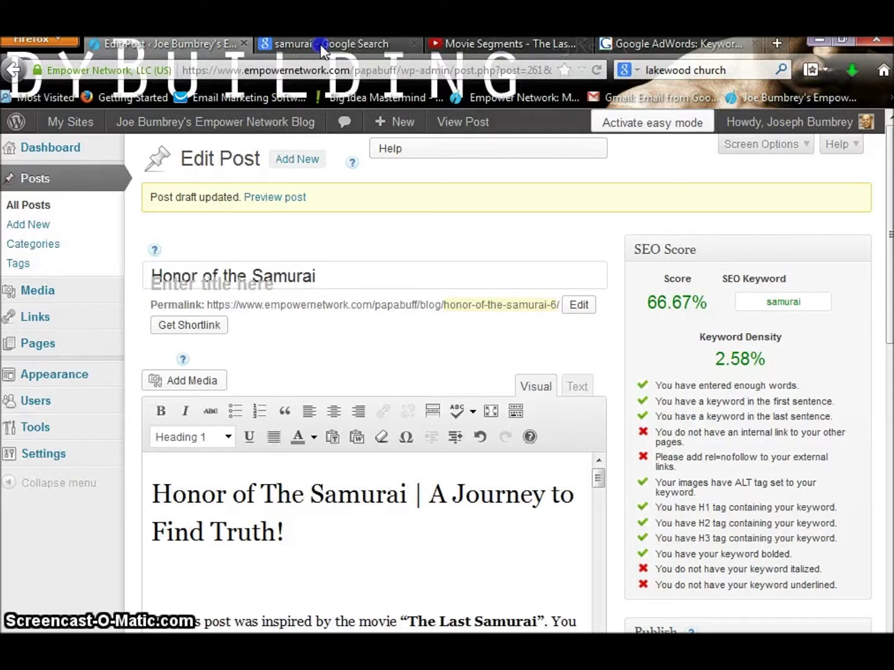
click(323, 48)
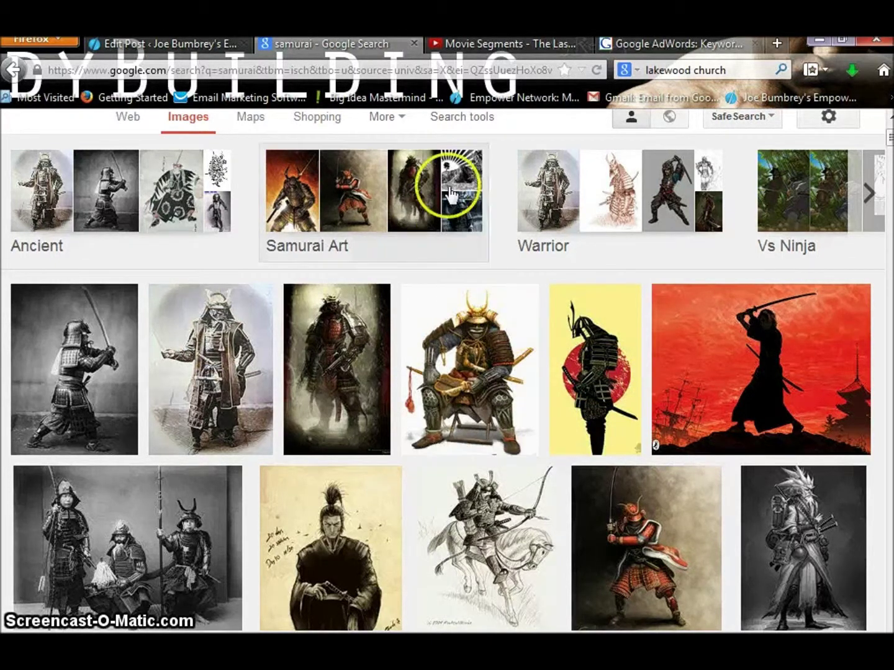
Step: Switch to the YouTube page of the Last Samurai movie segment and copy its 560 × 315 iframe embed code
click(488, 45)
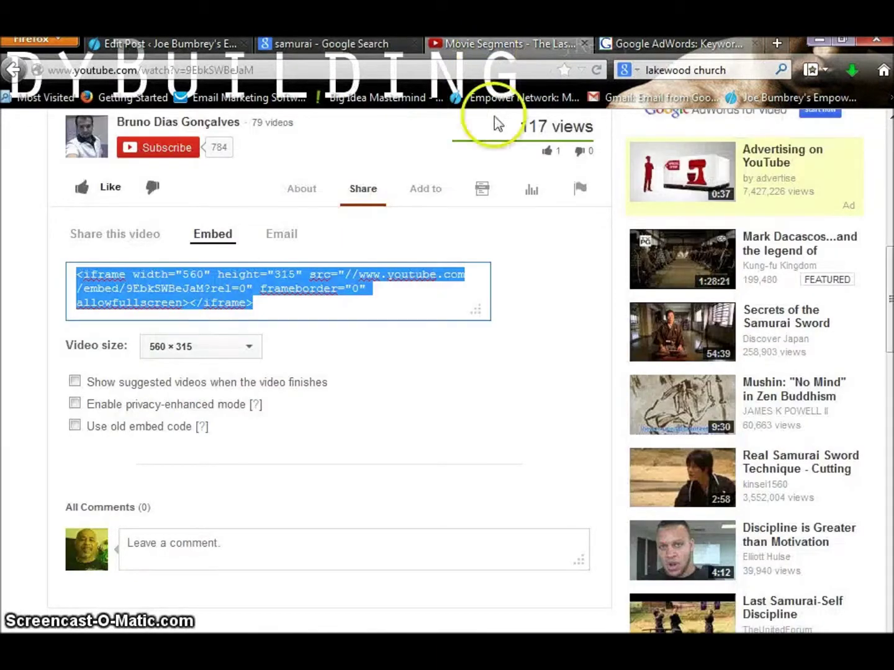
click(534, 269)
scroll(534, 269, up, 2)
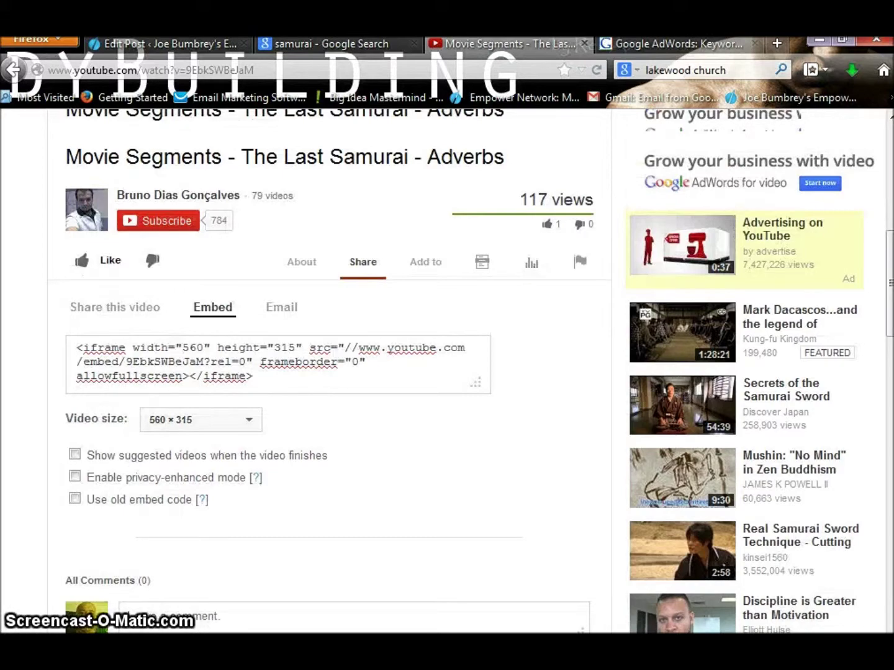
scroll(865, 315, up, 10)
scroll(863, 314, down, 6)
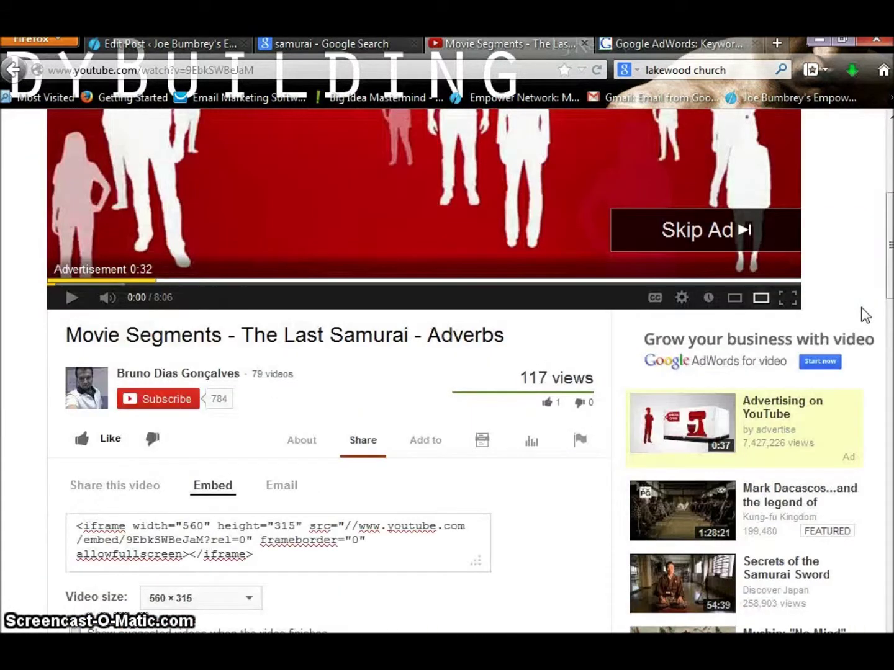
click(195, 376)
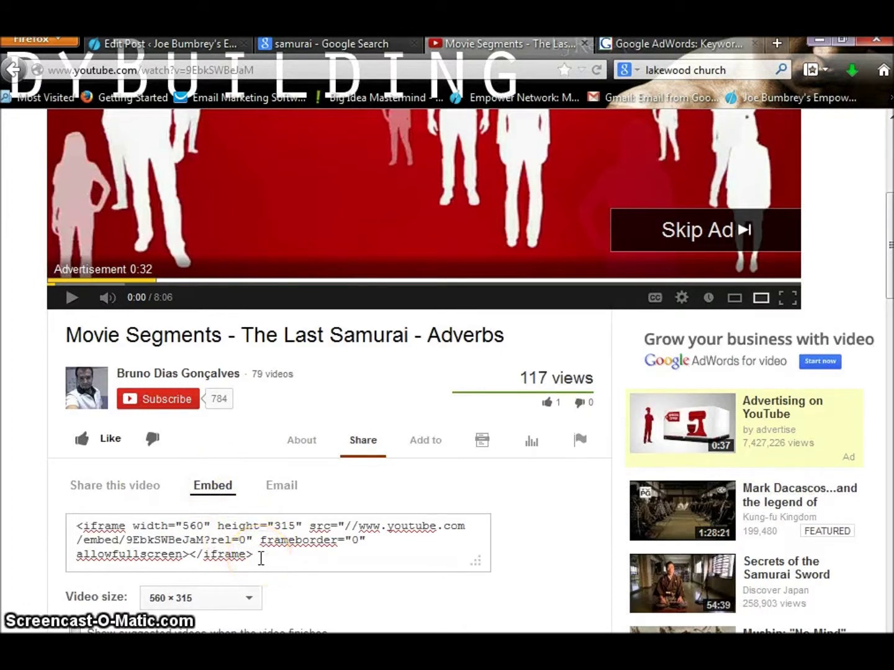
drag(261, 559, 72, 525)
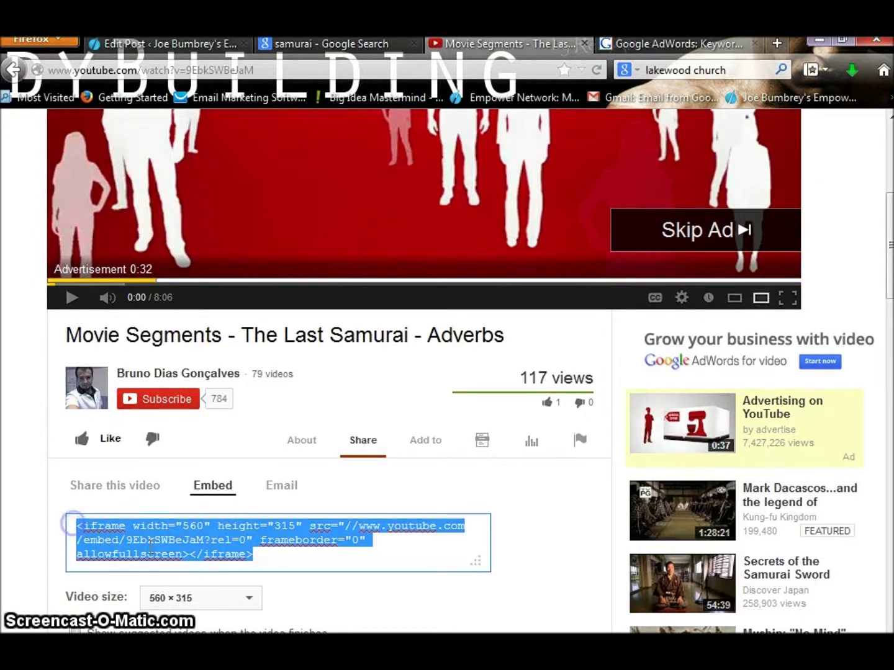
right_click(176, 537)
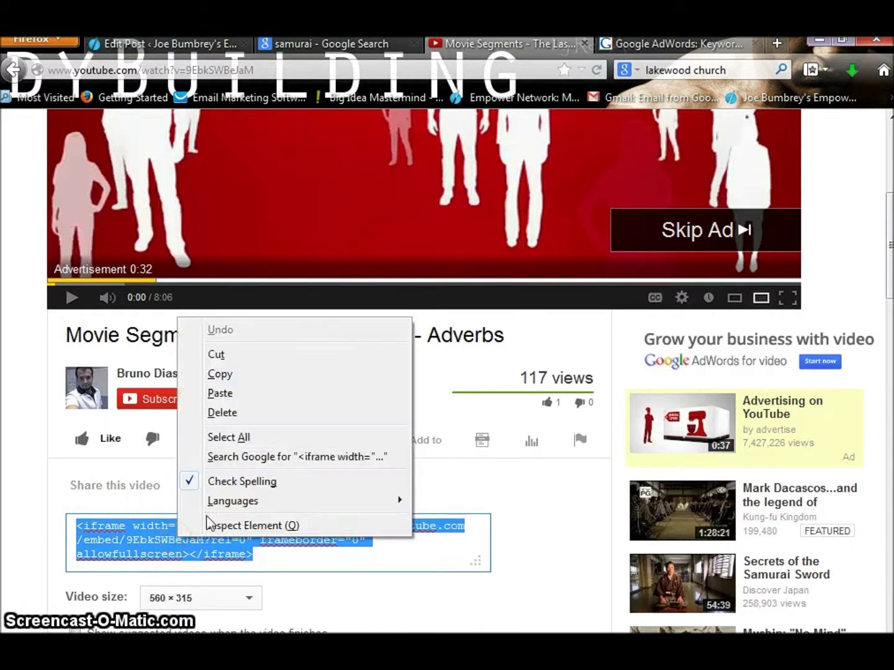
click(214, 374)
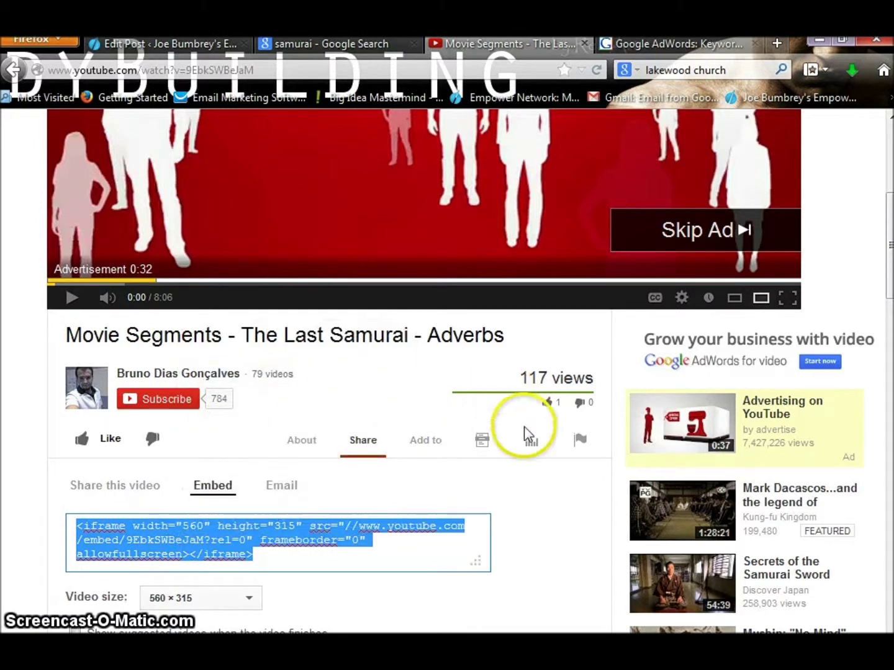
click(322, 305)
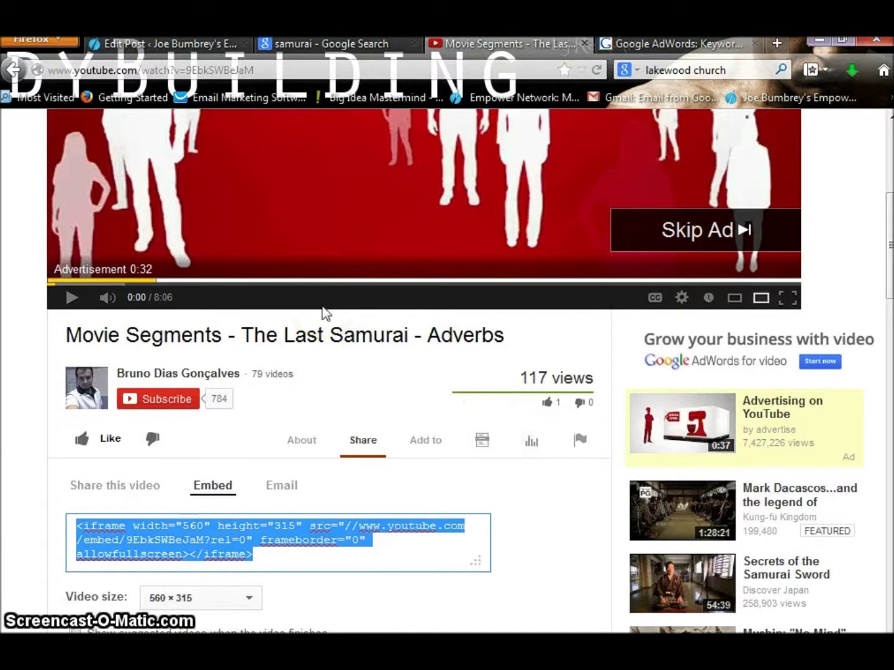
Step: Return to the post and paste the video embed code into its HTML source on the line below the main heading
click(167, 43)
click(309, 345)
click(189, 583)
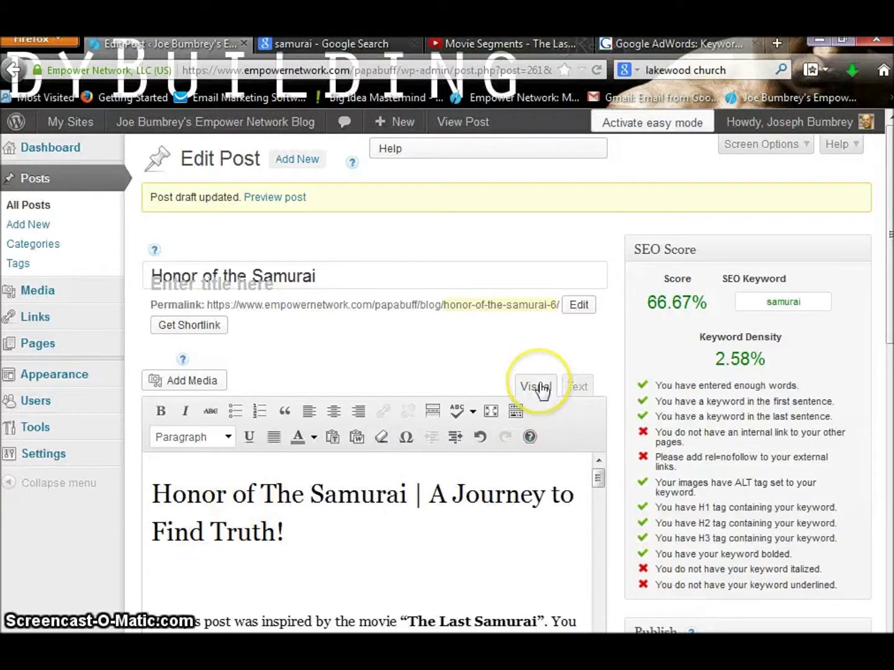
click(577, 389)
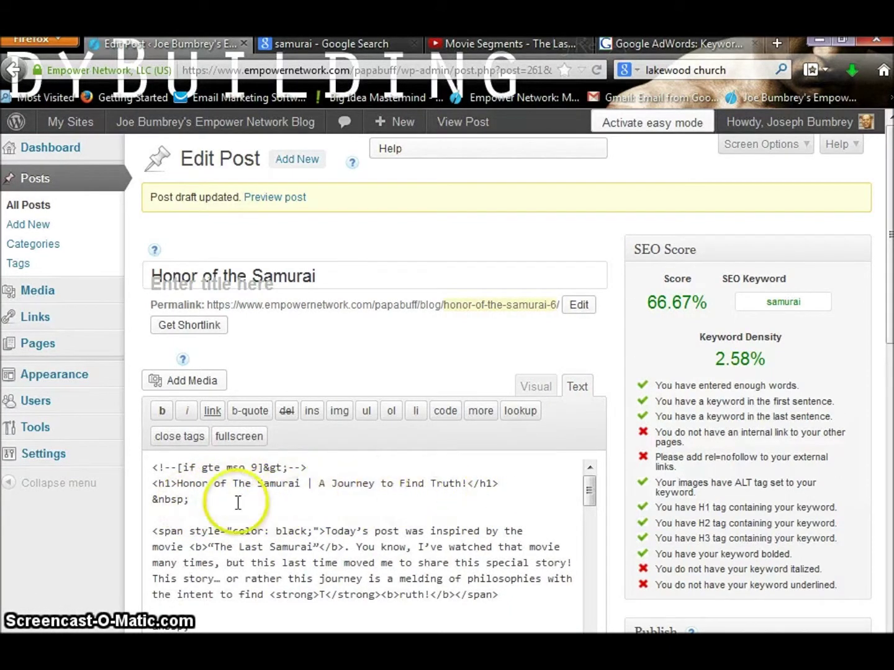
click(199, 501)
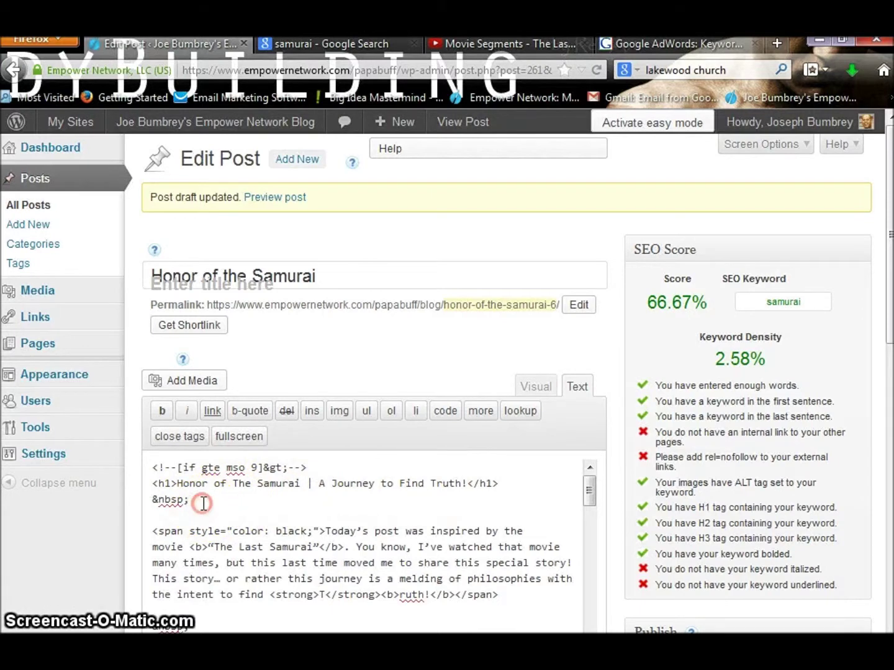
right_click(205, 507)
key(ctrl+v)
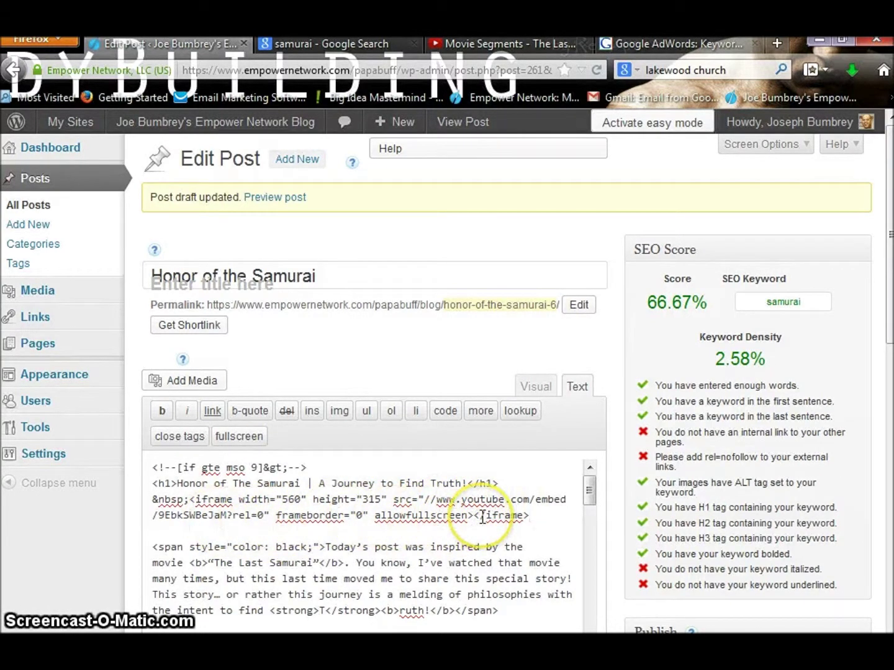
Step: Save the post as a draft and check the embedded video's placeholder in the visual editor
drag(890, 316, 889, 358)
click(654, 566)
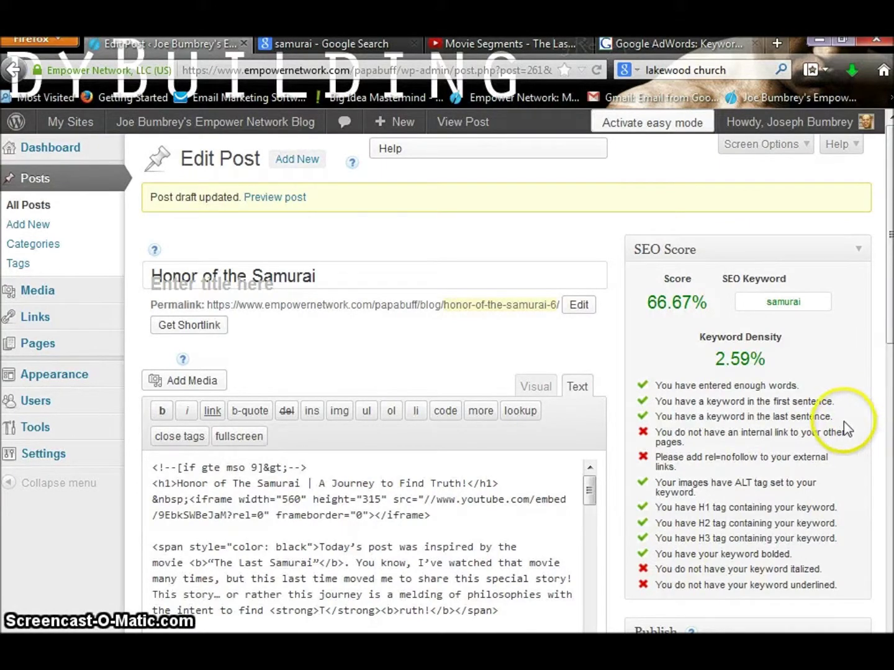
click(536, 389)
scroll(835, 370, down, 5)
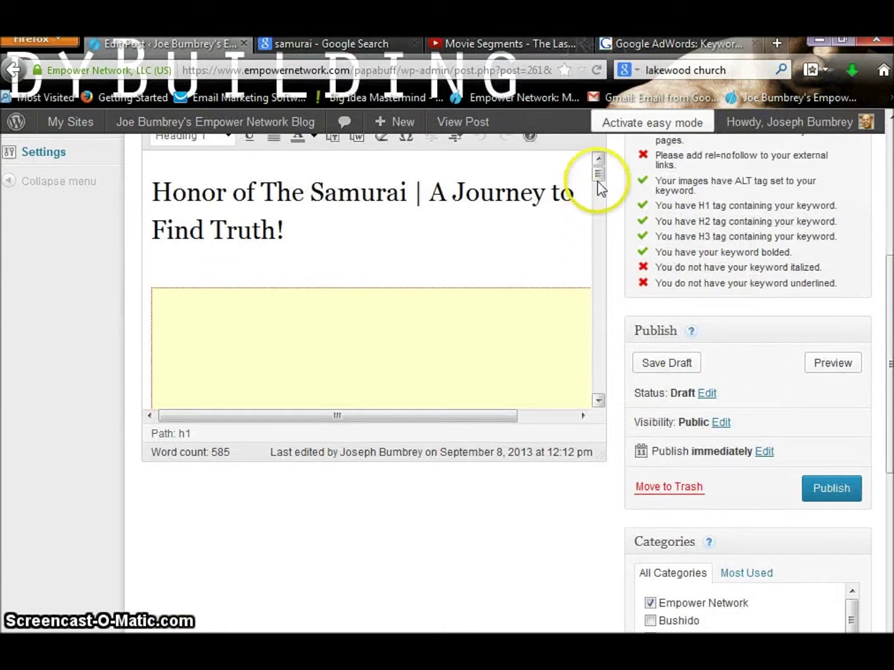
scroll(599, 181, down, 3)
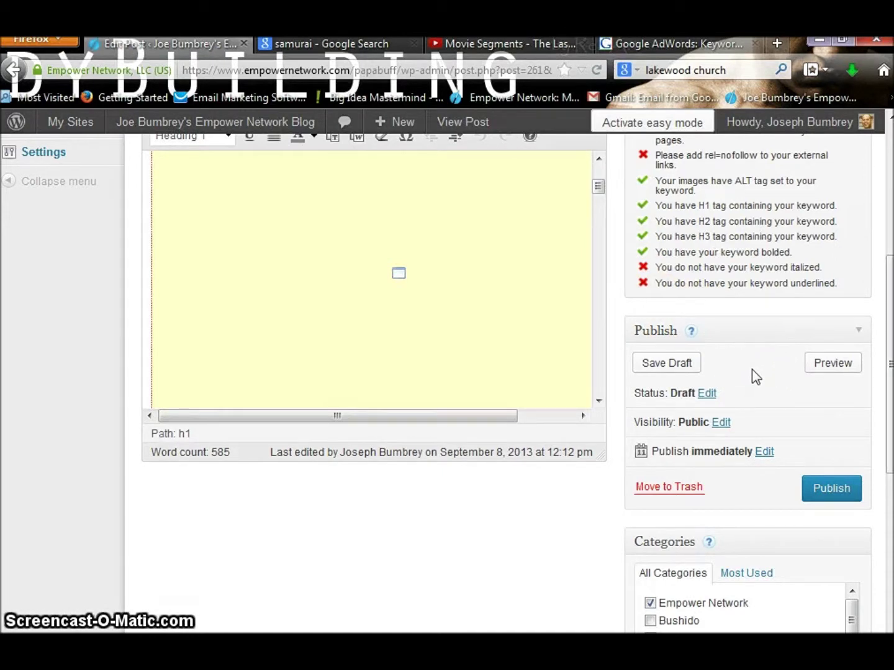
drag(658, 380, 618, 316)
scroll(620, 316, up, 3)
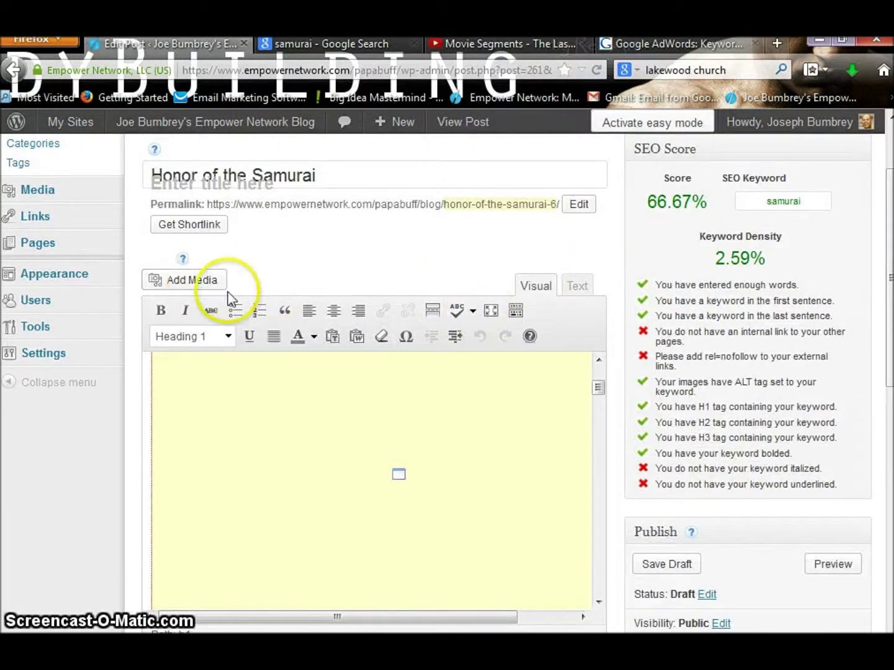
Step: Insert female-samurai.jpg from the media library at the main heading, left-aligned at medium size, 212 × 300
click(181, 283)
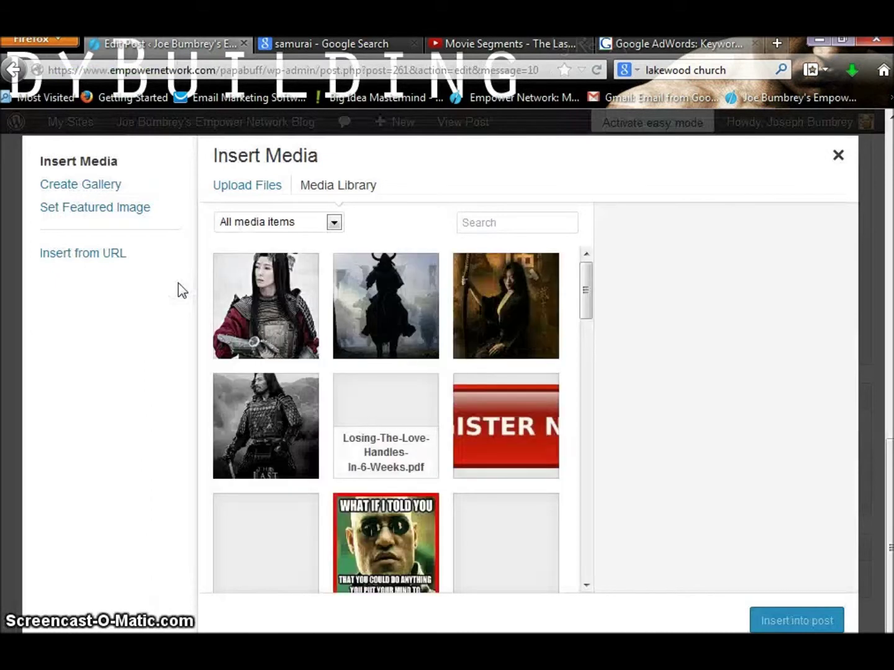
click(503, 319)
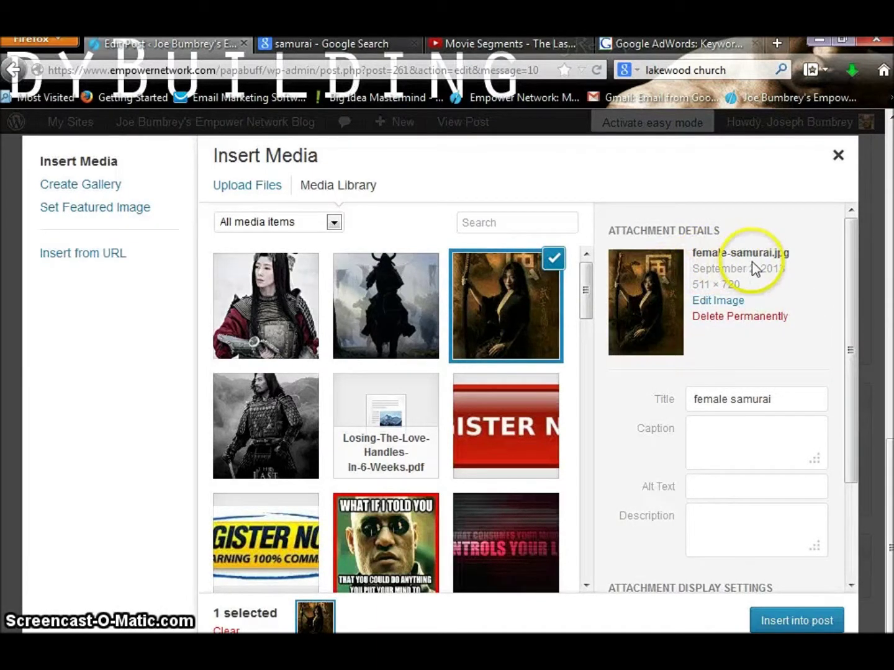
drag(854, 278, 850, 435)
click(795, 623)
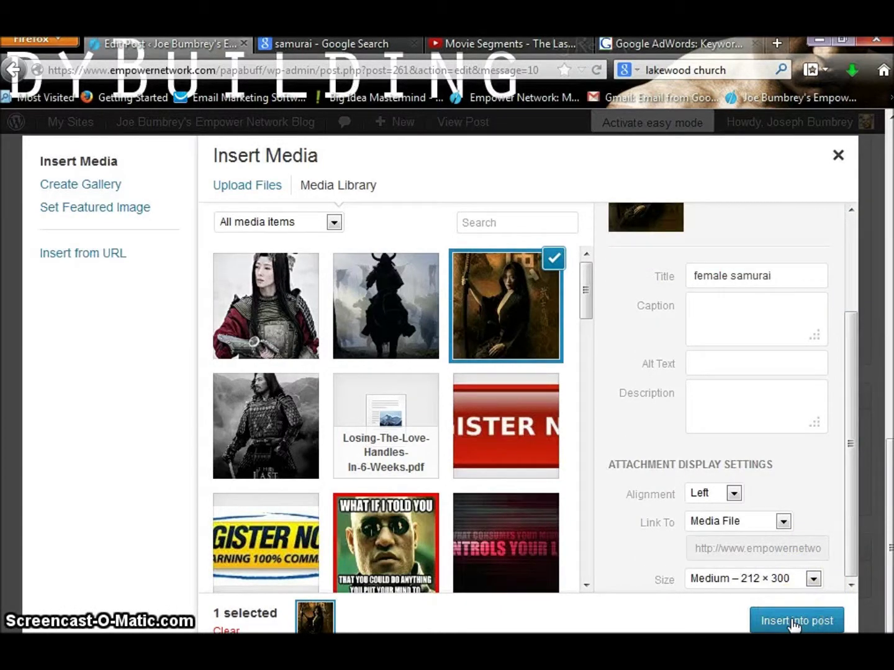
click(795, 623)
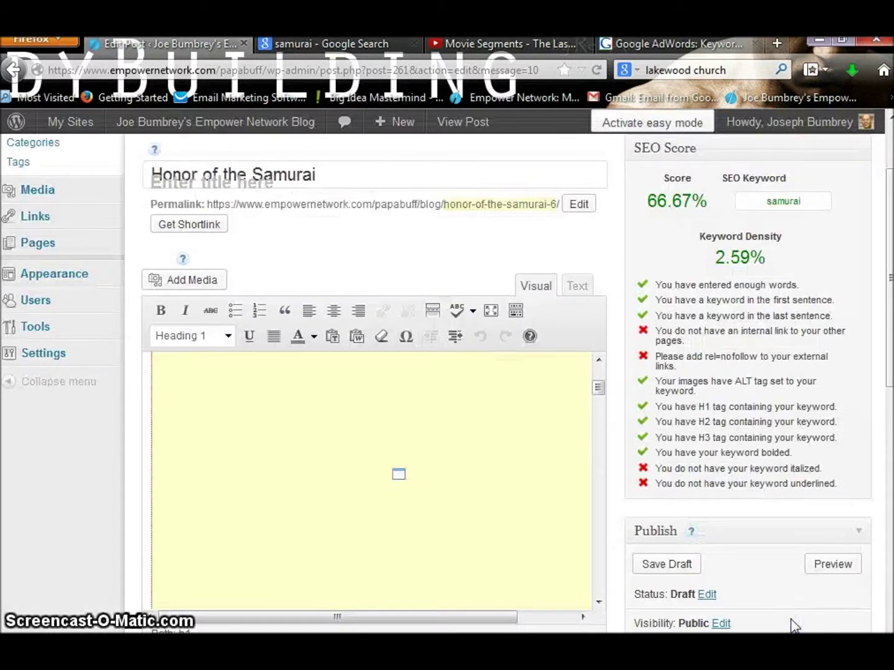
click(605, 528)
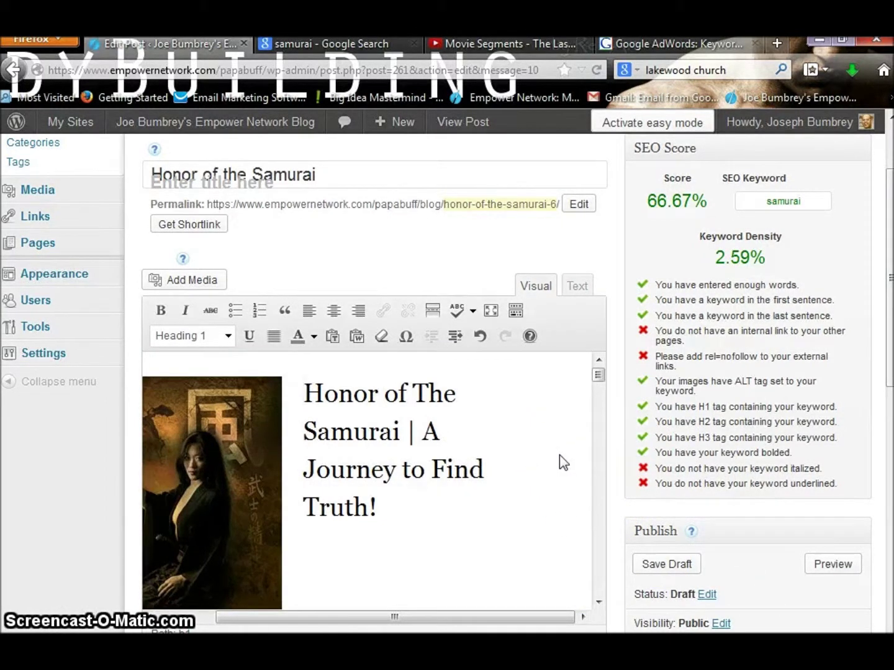
Step: Set the female samurai picture's horizontal space to 8 in its advanced image settings and update the picture
scroll(559, 455, down, 3)
click(269, 443)
scroll(255, 442, up, 3)
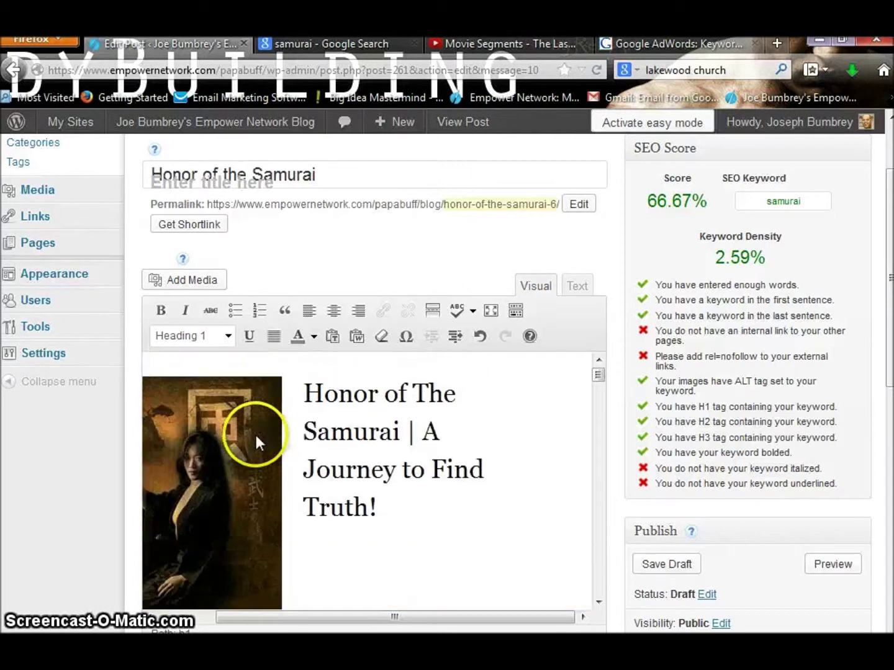
click(152, 392)
click(163, 398)
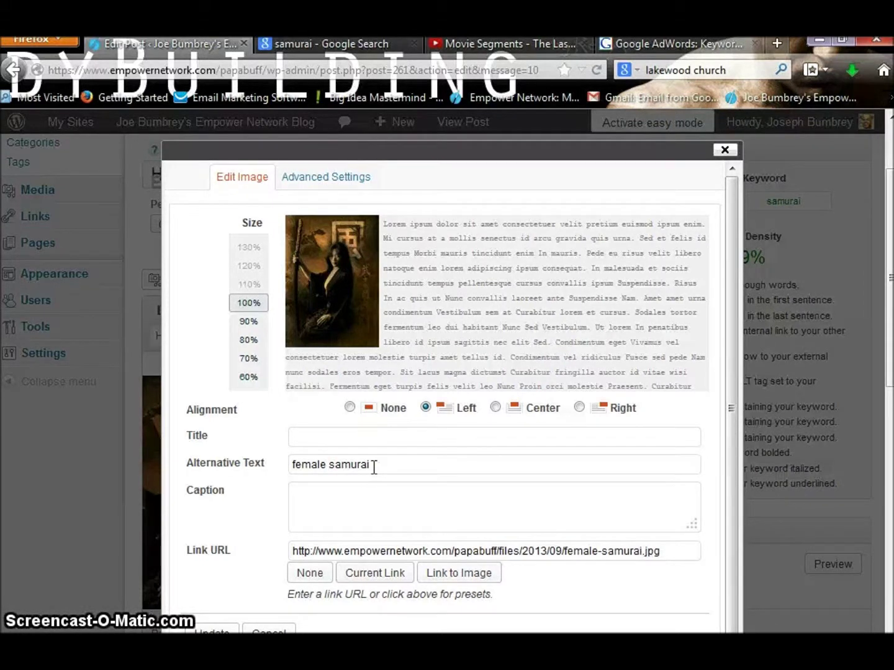
click(346, 182)
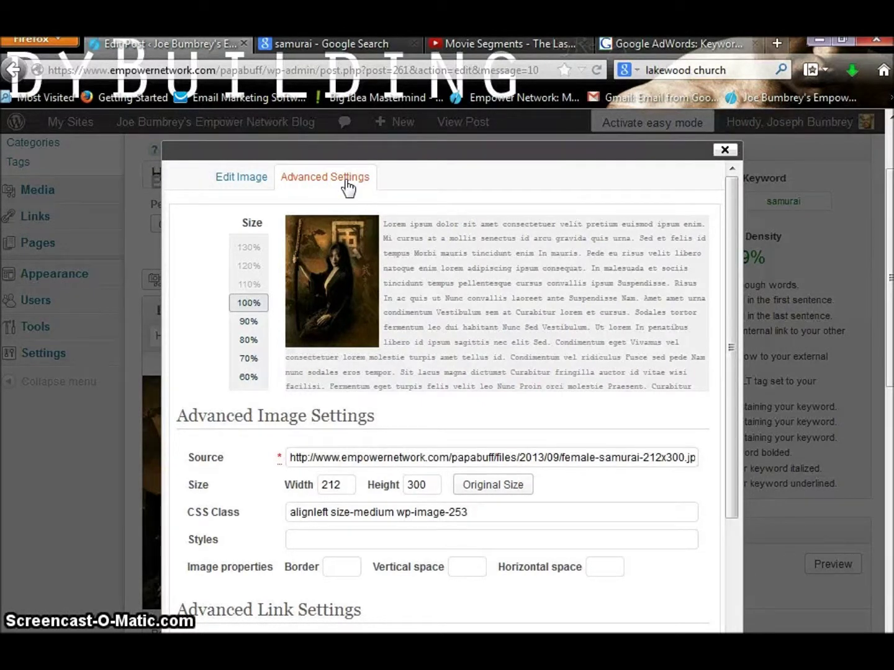
click(411, 186)
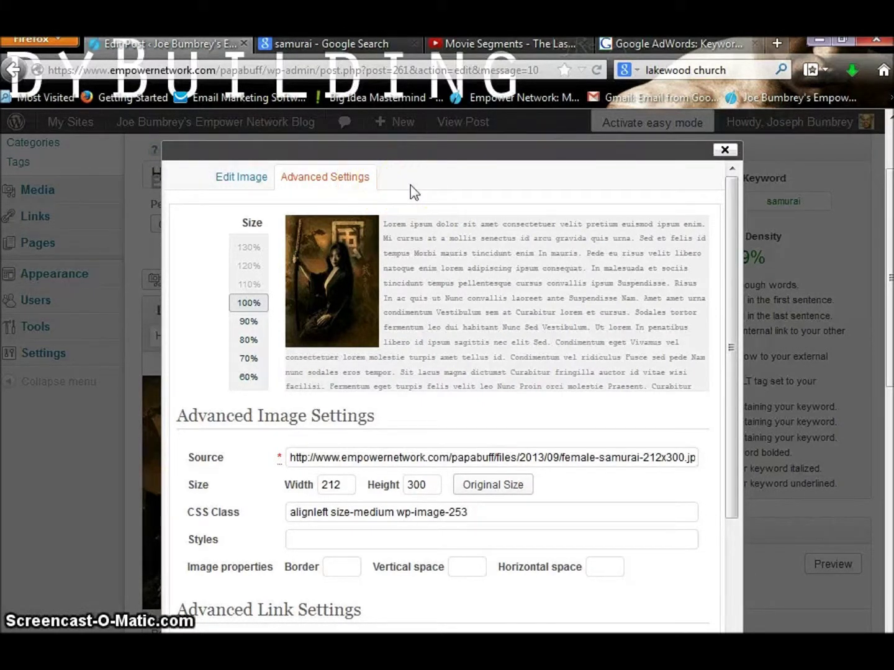
click(365, 183)
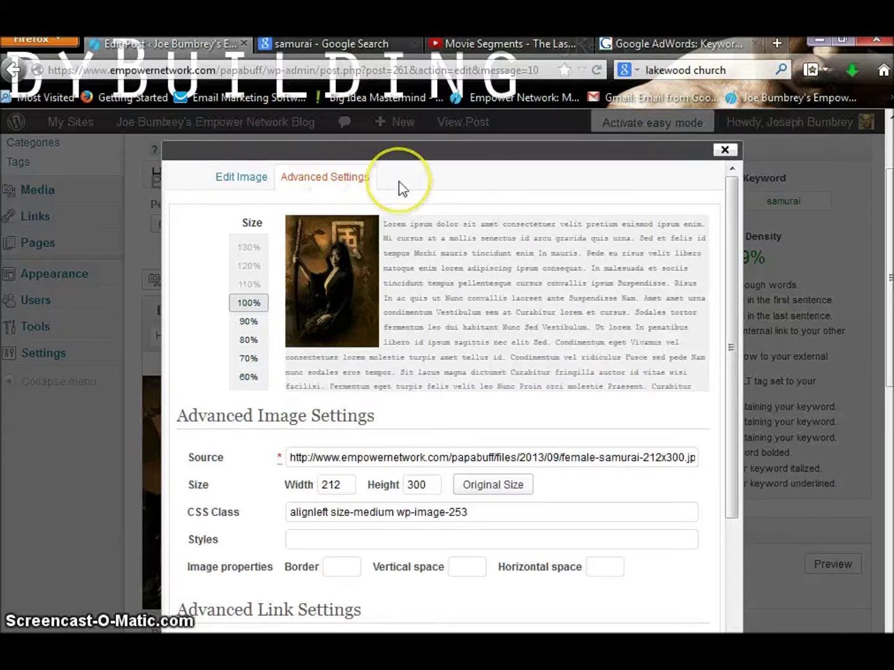
click(705, 249)
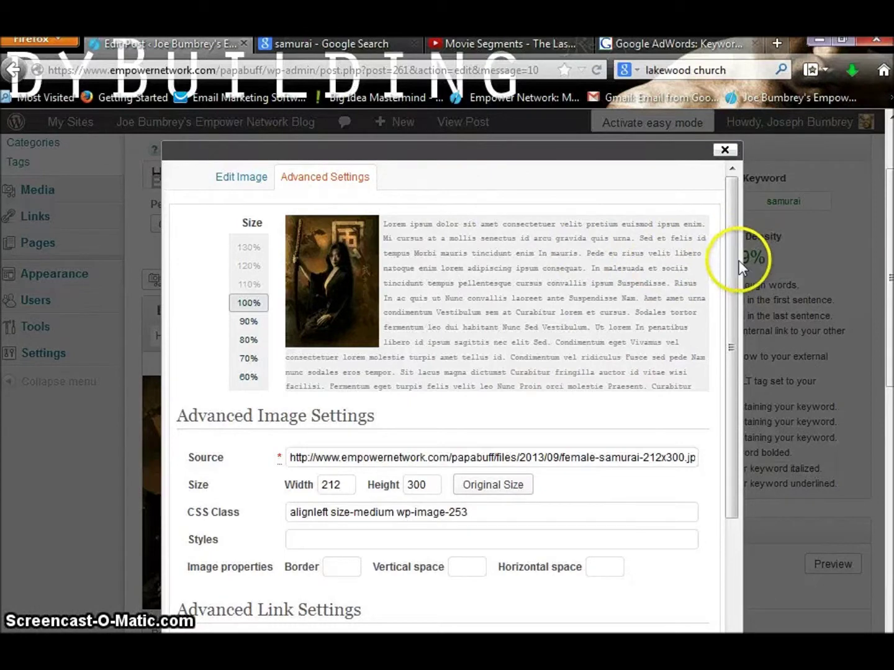
drag(730, 256, 737, 329)
click(601, 484)
click(604, 469)
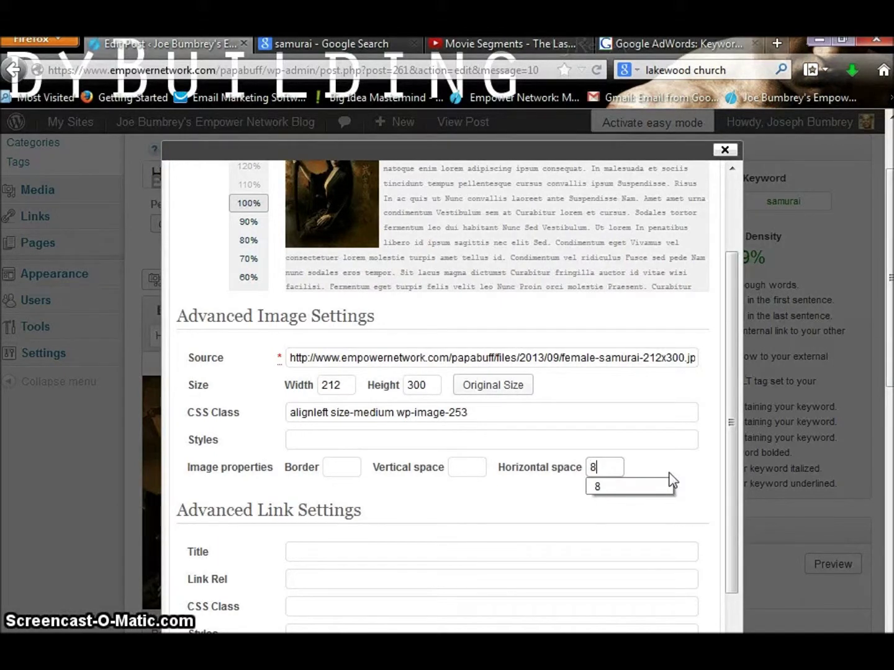
click(651, 488)
click(735, 456)
drag(735, 460, 745, 535)
click(208, 627)
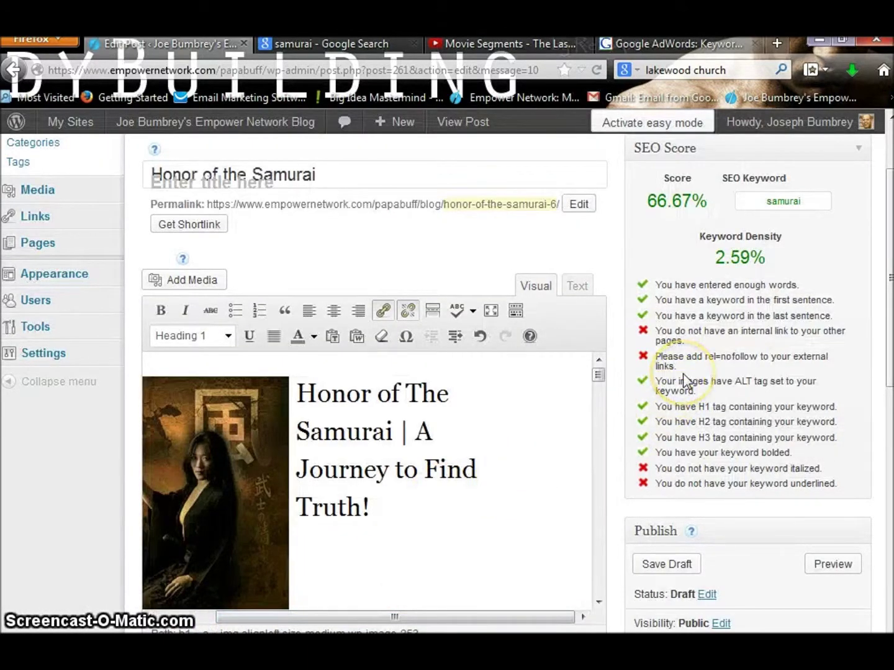
Step: Look through the article's text and the SEO checklist, and save the post as a draft
scroll(683, 373, down, 5)
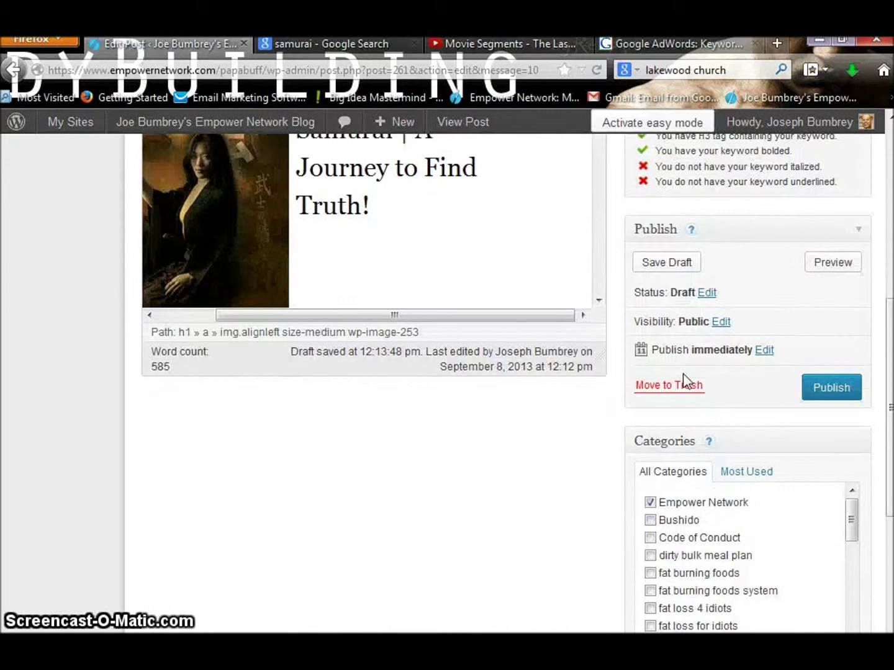
click(609, 352)
scroll(608, 350, up, 3)
drag(599, 290, 602, 329)
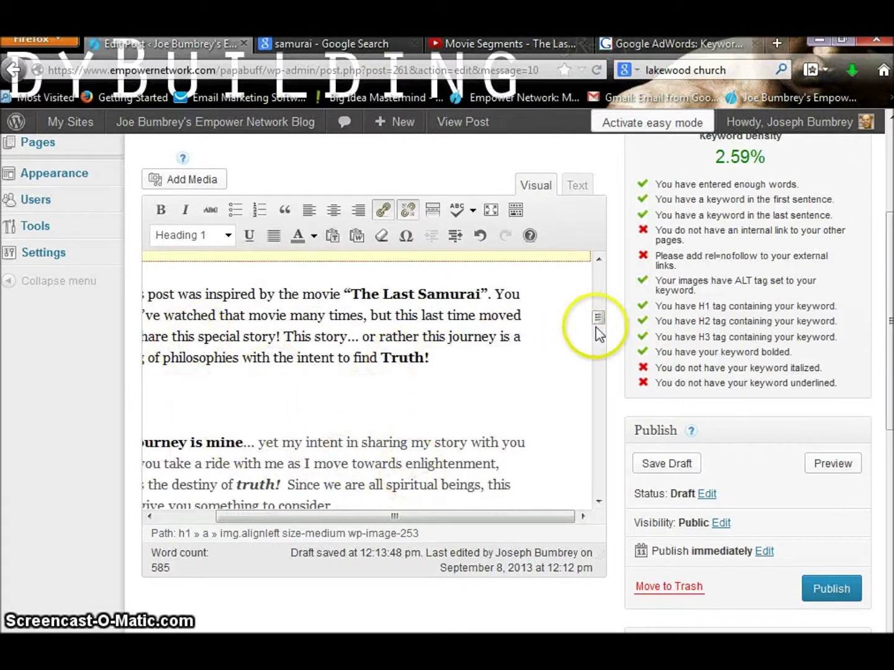
drag(598, 318, 603, 360)
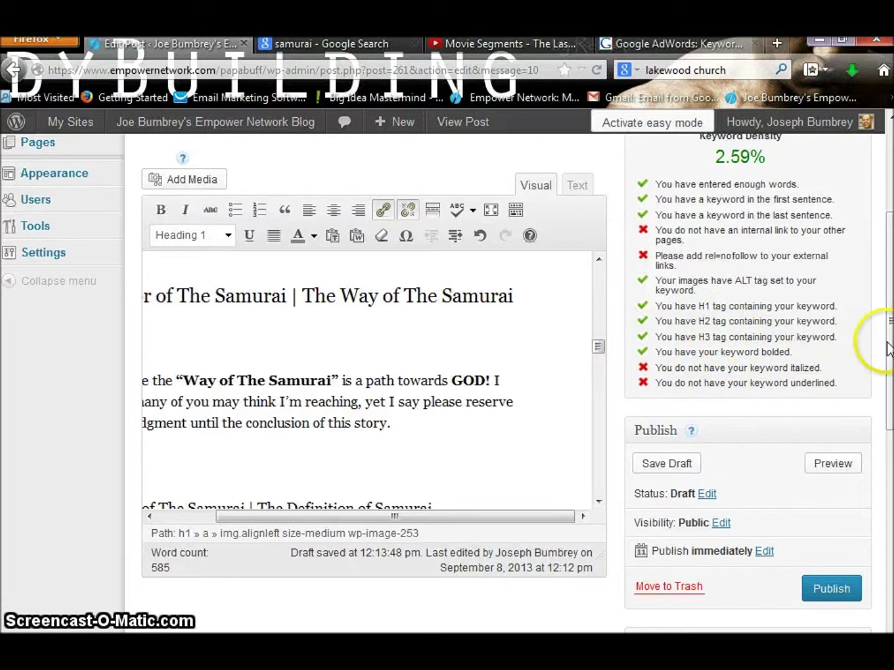
drag(890, 344, 890, 306)
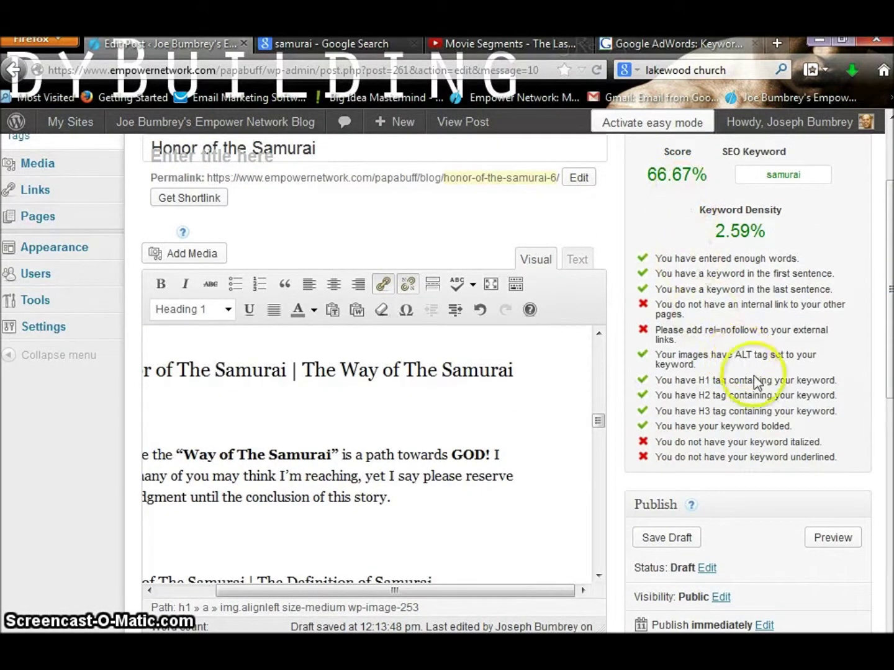
click(666, 539)
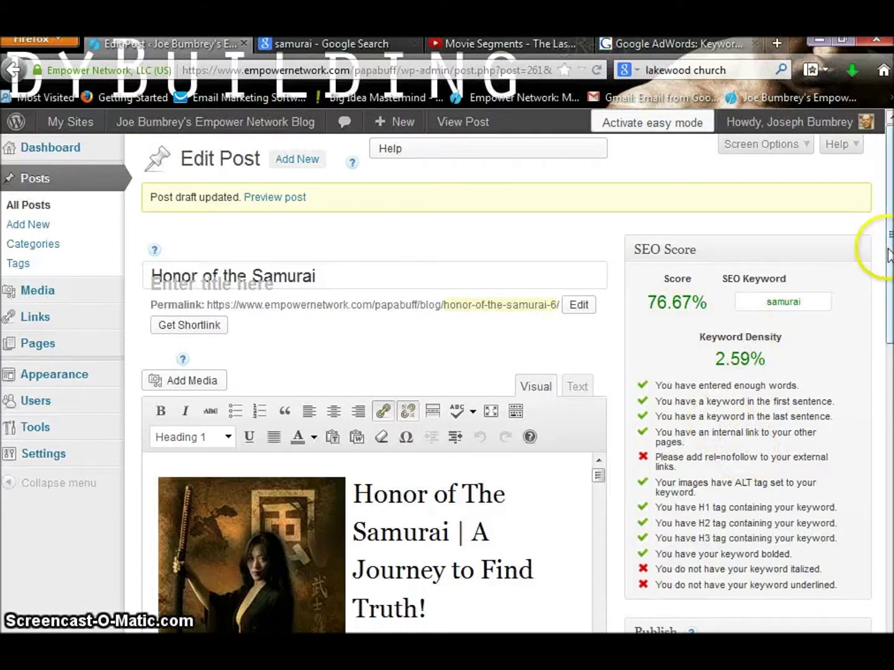
Step: Check the layout of the picture and the embedded video below the main heading in the saved post
drag(890, 254, 891, 326)
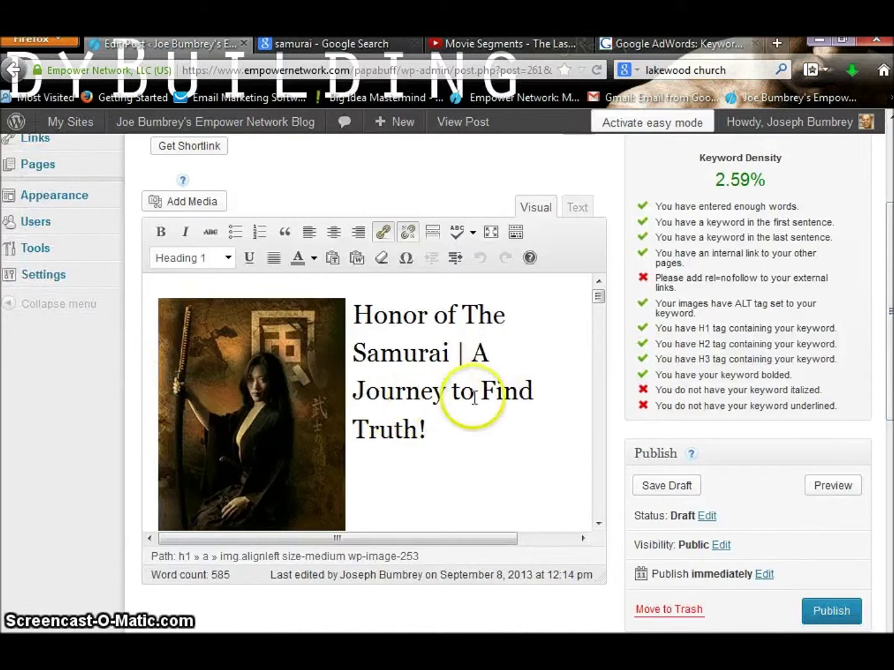
drag(598, 296, 597, 312)
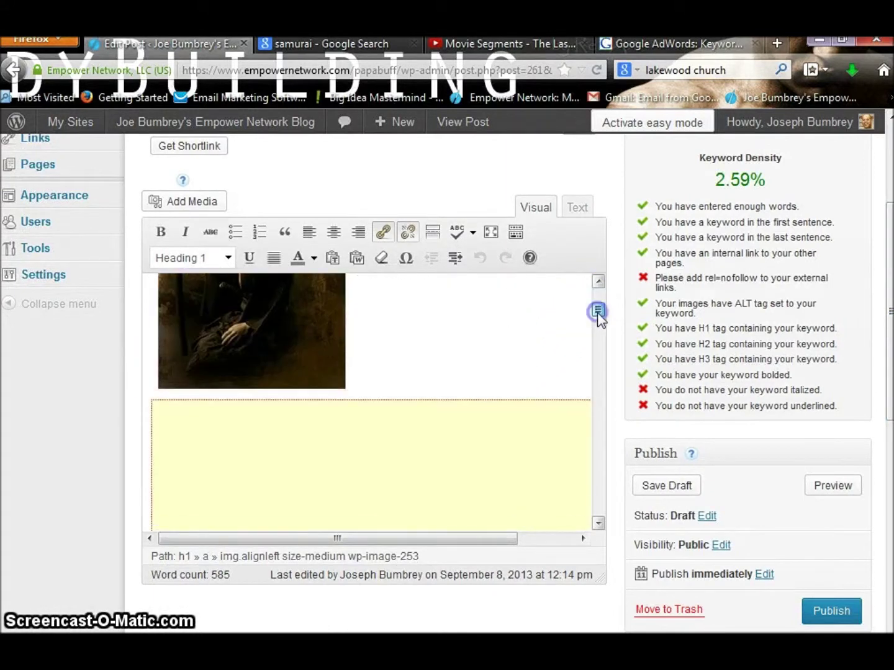